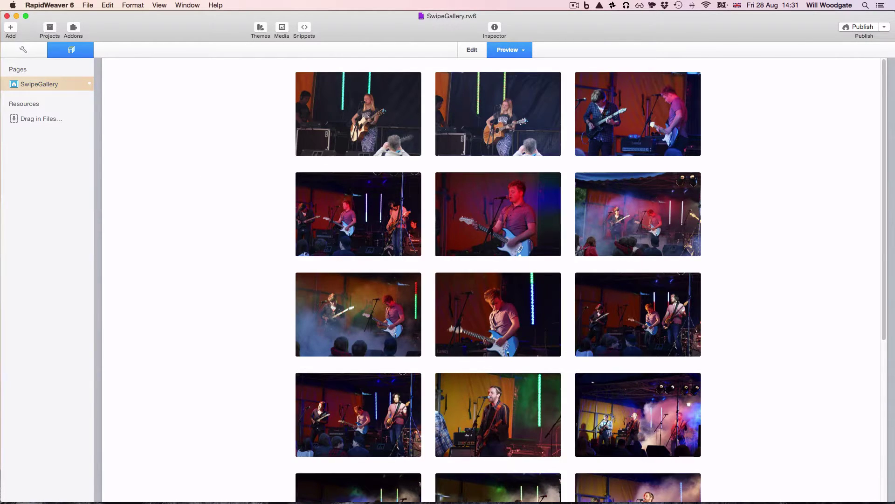
# Preview the gallery page at iPad Portrait size, and return the preview to Full Width
pyautogui.click(522, 51)
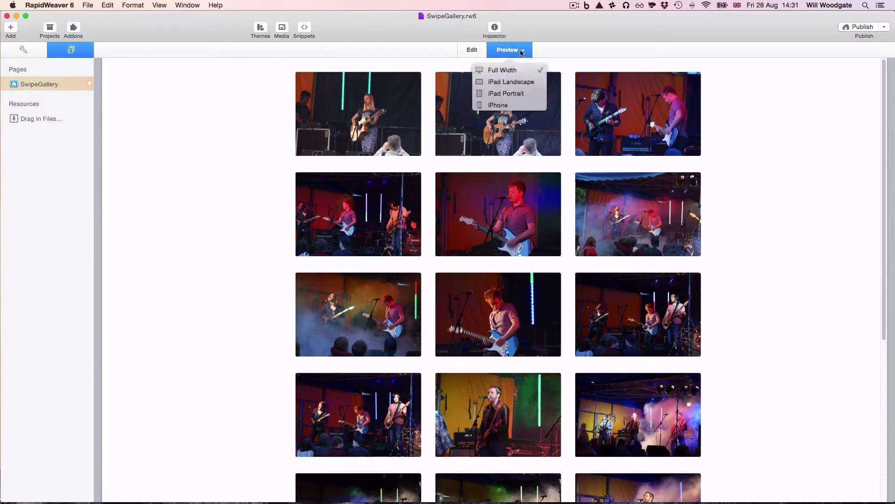
pyautogui.click(514, 93)
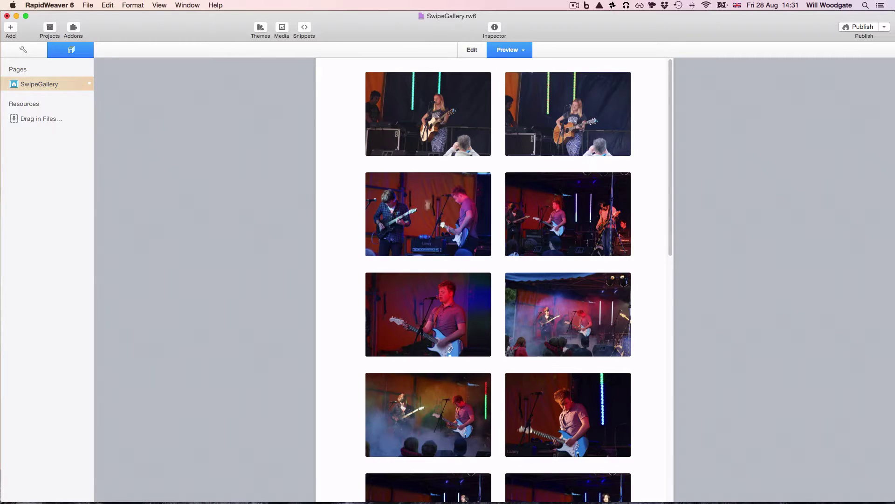
pyautogui.click(520, 51)
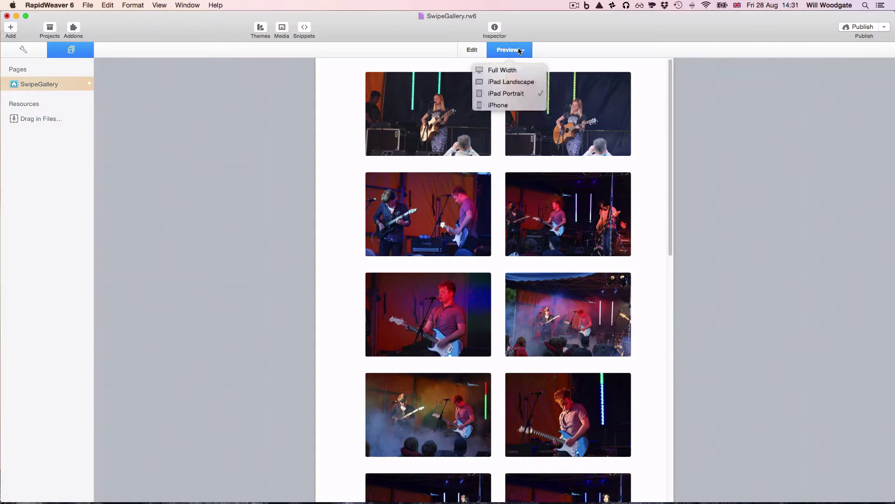
pyautogui.click(524, 72)
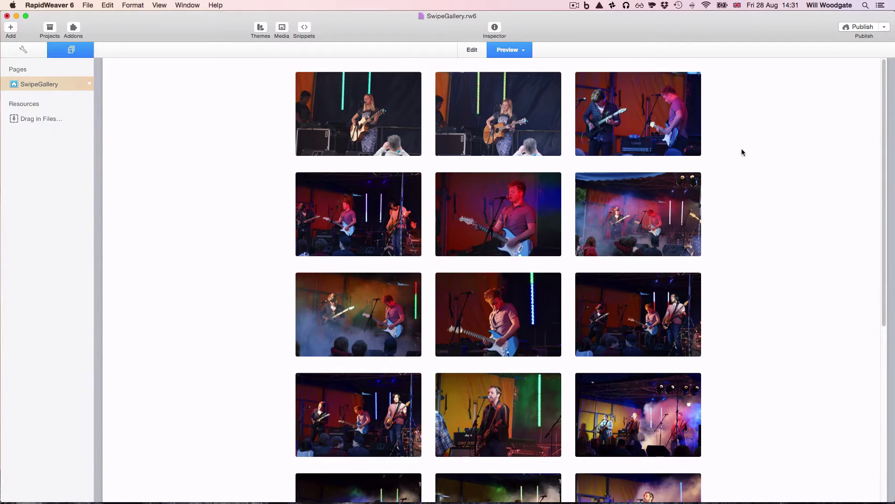
# Open the gallery's first image in the lightbox, browse forward through the following images, and close the lightbox
pyautogui.click(360, 123)
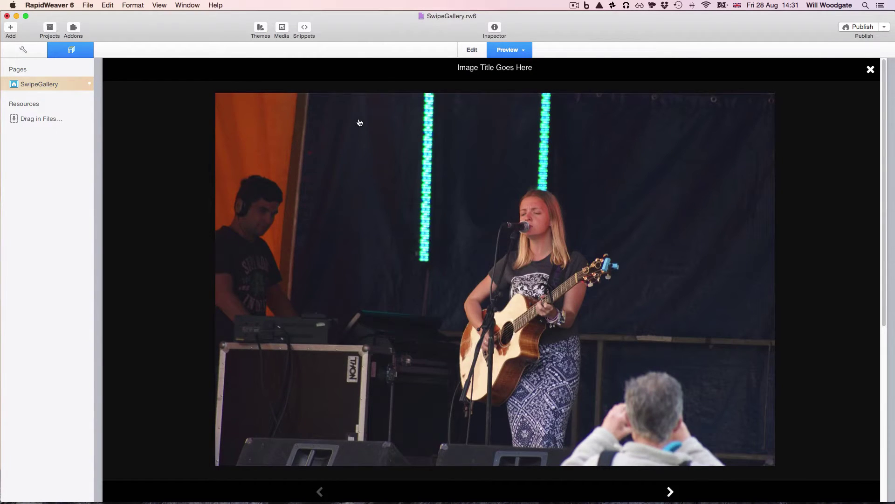
pyautogui.press('Right')
pyautogui.press('Right')
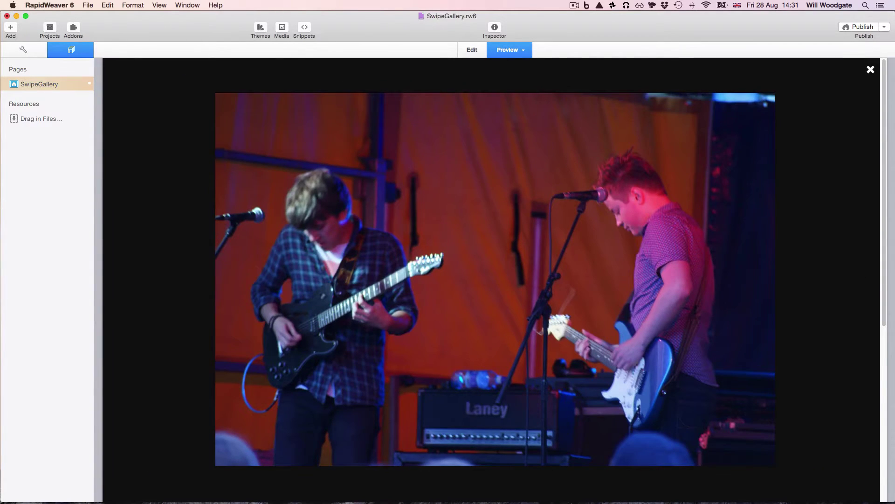
pyautogui.press('Right')
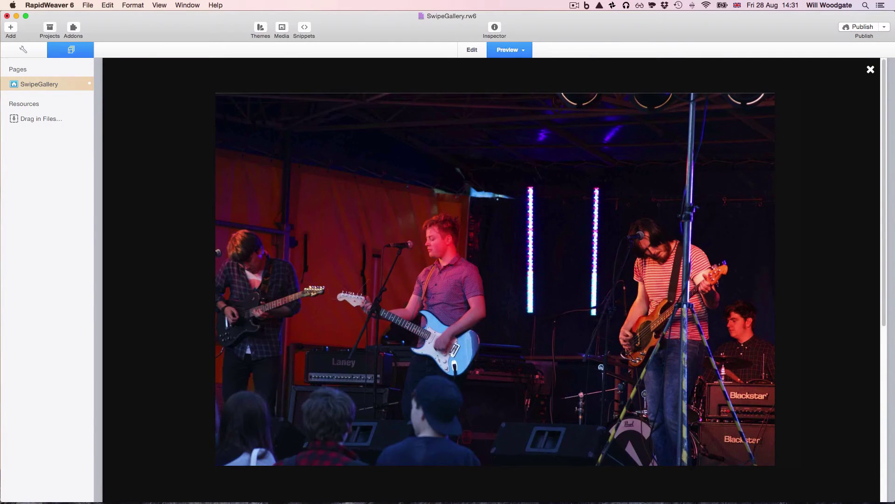
pyautogui.press('Right')
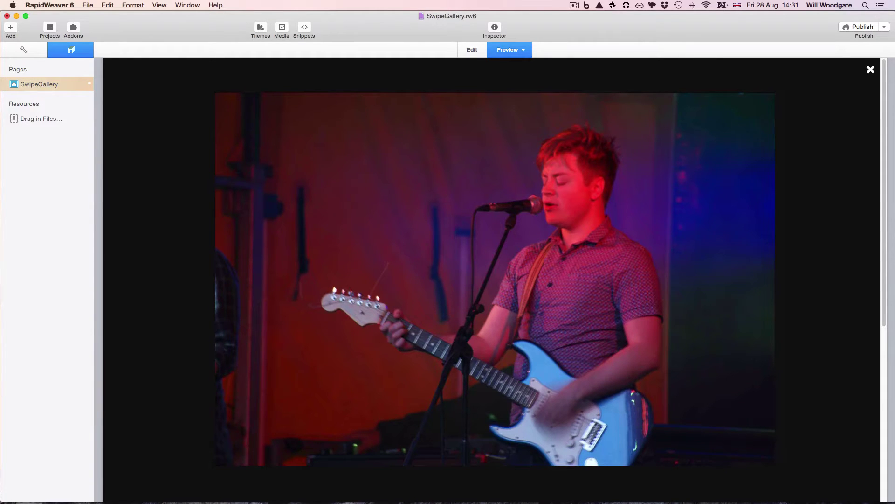
pyautogui.press('Right')
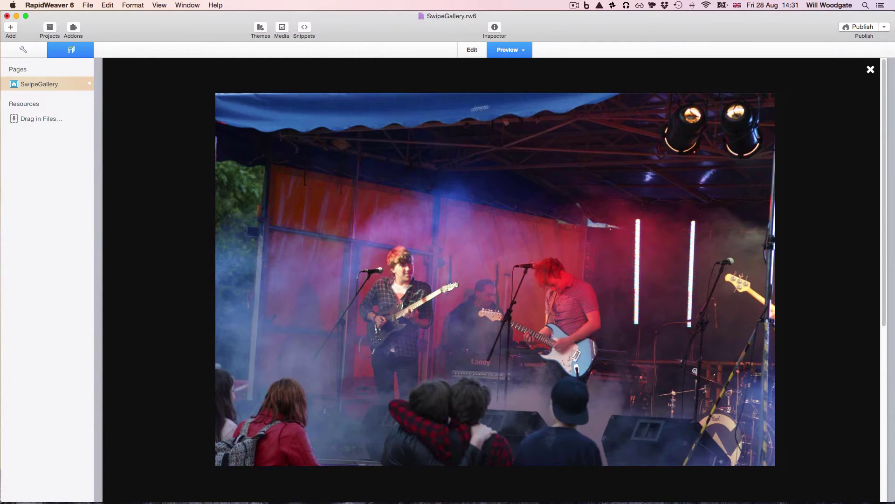
pyautogui.click(867, 70)
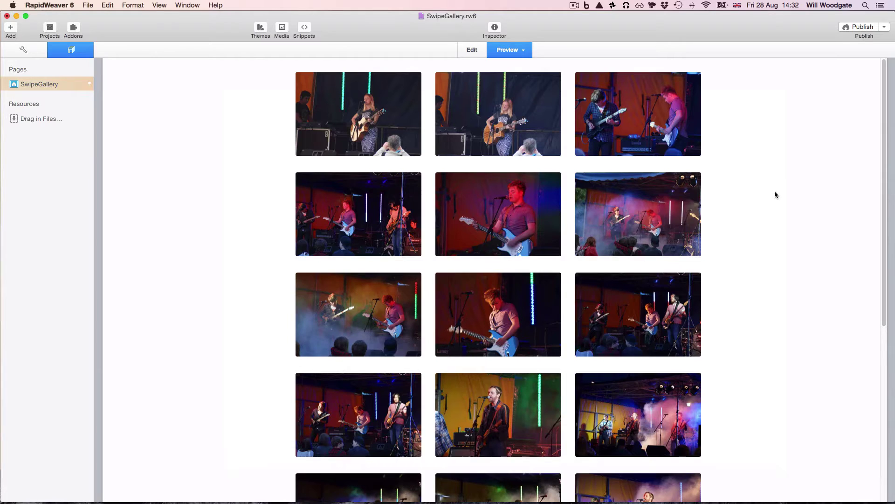
# Return the page to edit mode and show the settings of the first SwipeGallery Image item
pyautogui.press('super+r')
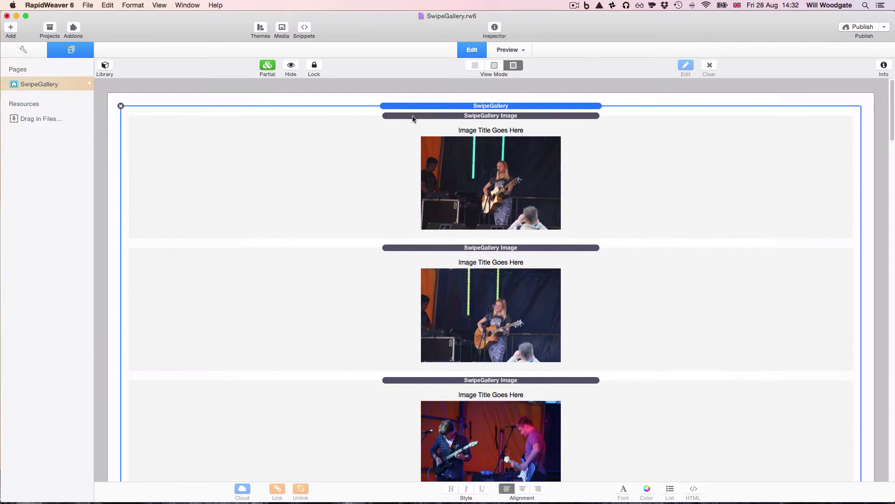
pyautogui.click(441, 120)
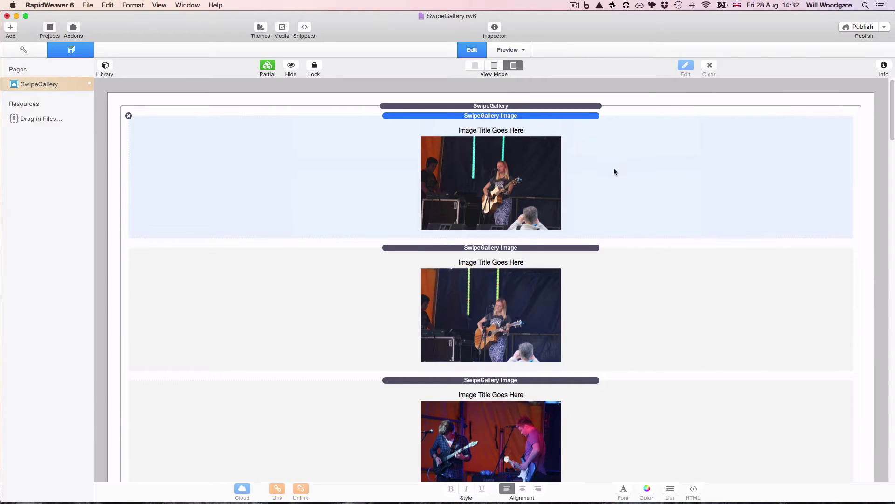
pyautogui.click(638, 305)
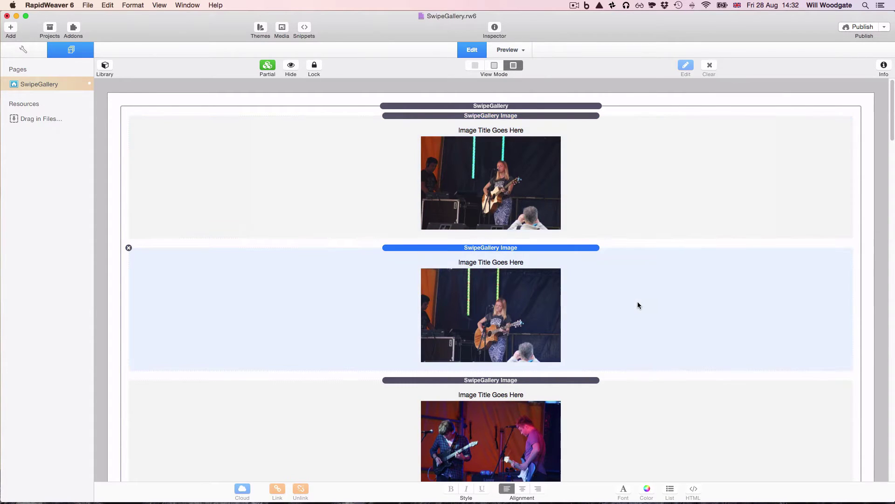
pyautogui.click(622, 208)
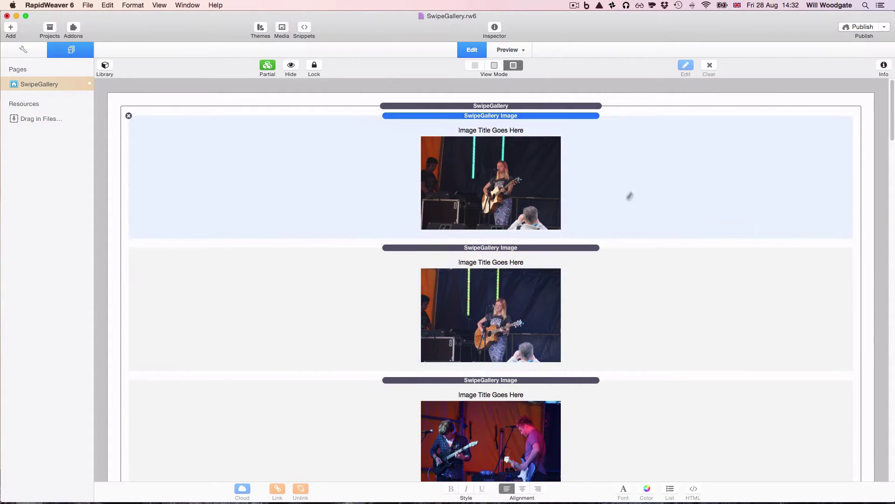
pyautogui.click(884, 68)
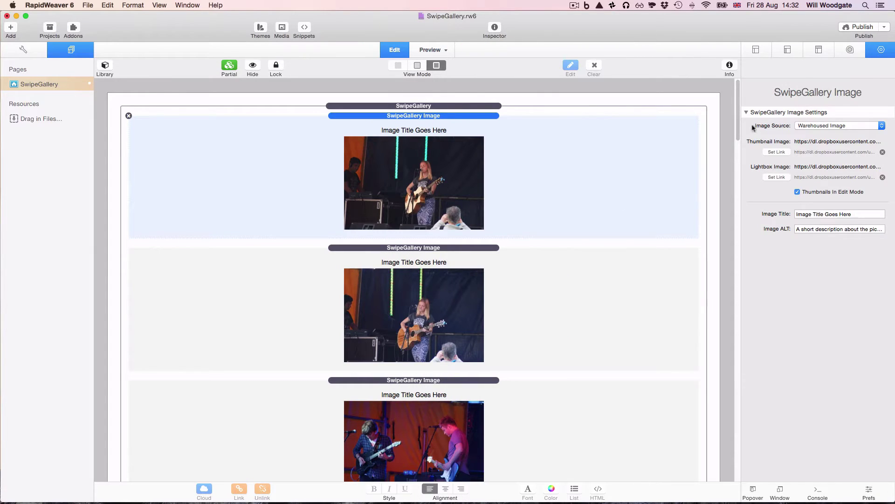
# Examine the SwipeGallery stack's settings and the first image's source options, keeping Warehoused Image as the source
pyautogui.click(467, 106)
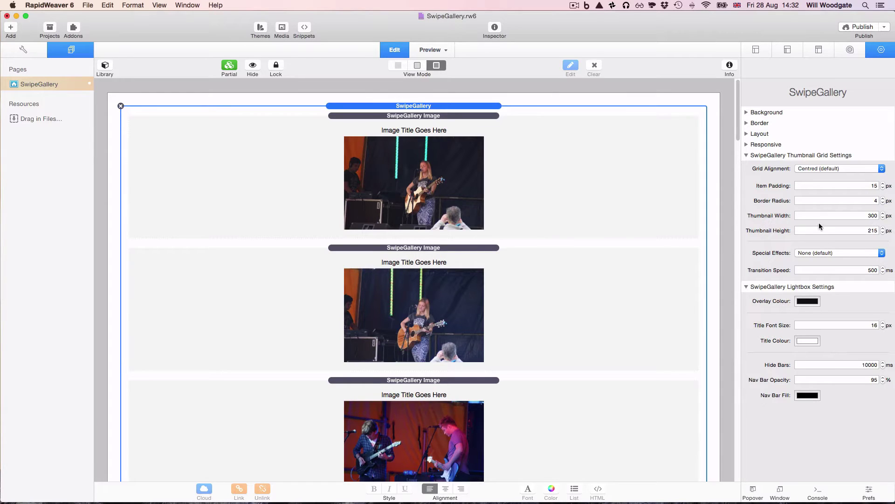
pyautogui.click(453, 116)
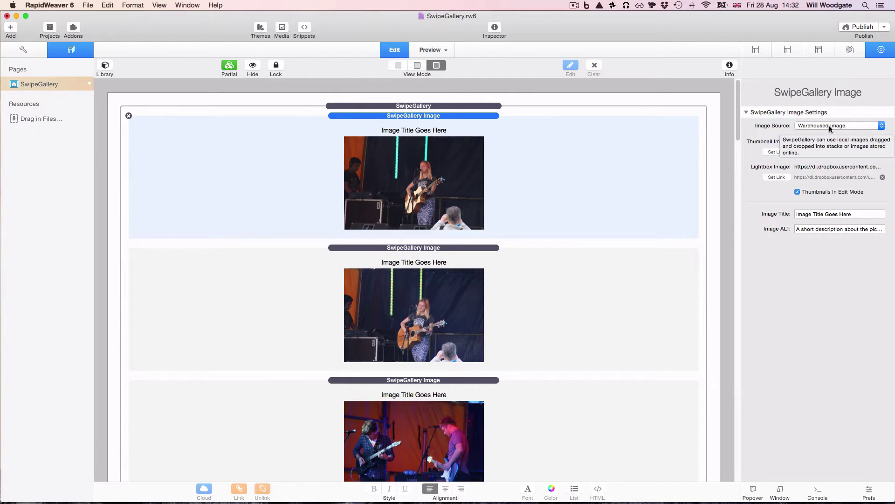
pyautogui.click(817, 126)
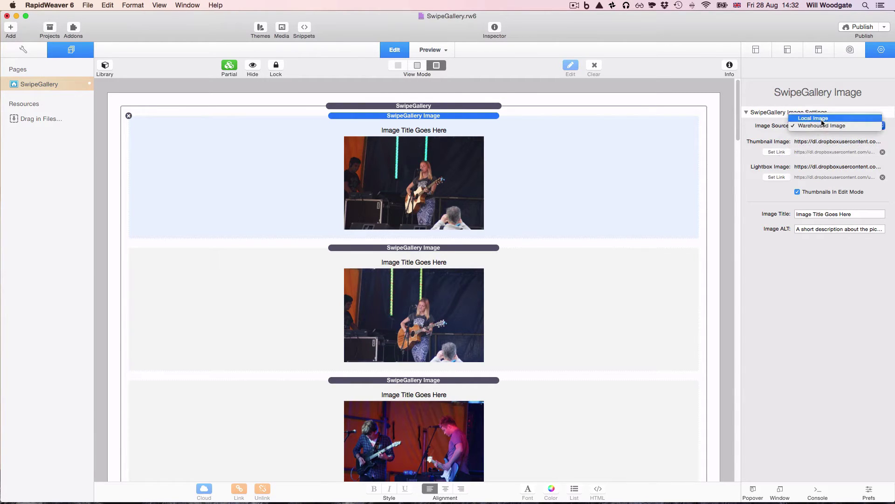
pyautogui.click(822, 127)
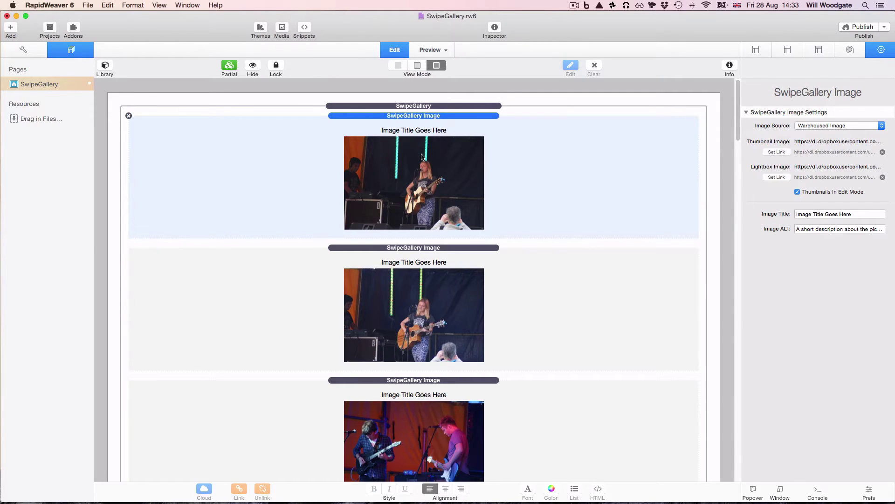
# Move the first SwipeGallery Image below the second one, and select the image now at the top
pyautogui.scroll(-5, 422, 157)
pyautogui.scroll(4, 423, 140)
pyautogui.moveTo(423, 114); pyautogui.dragTo(420, 361)
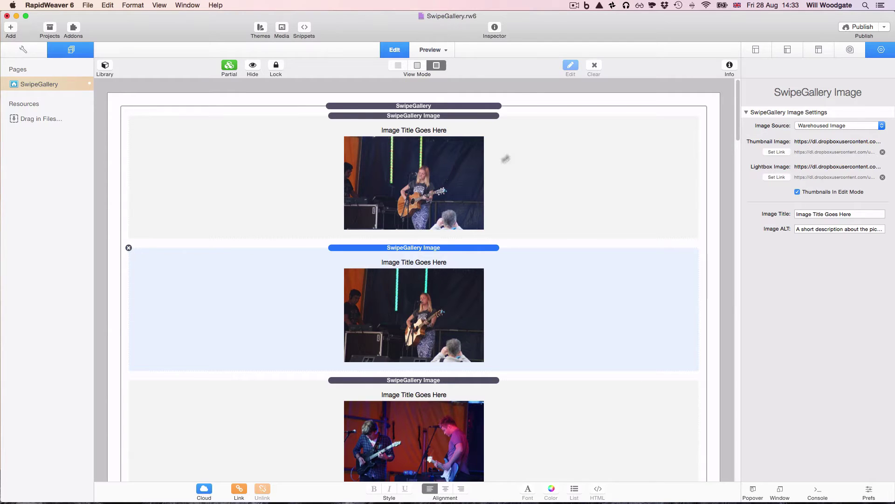
pyautogui.click(443, 115)
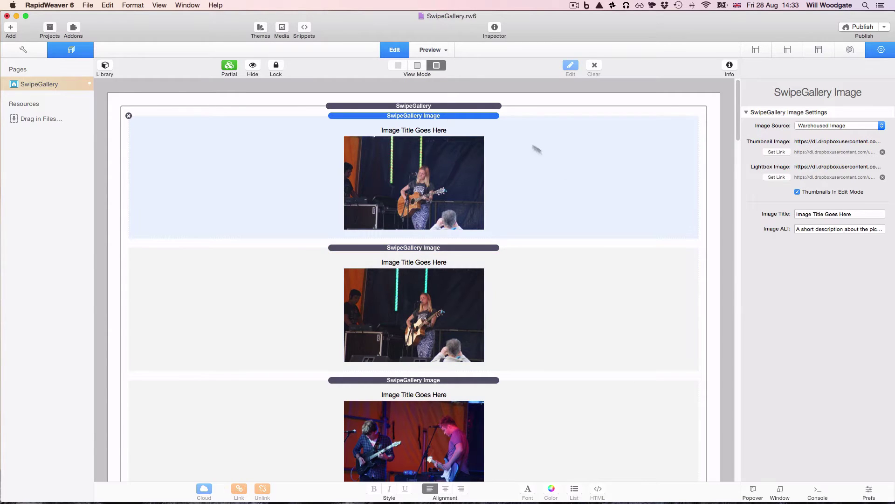
# Add a SwipeGallery Image at the end of the gallery and fill it with DSC06224.jpg from the desktop
pyautogui.scroll(-15, 605, 310)
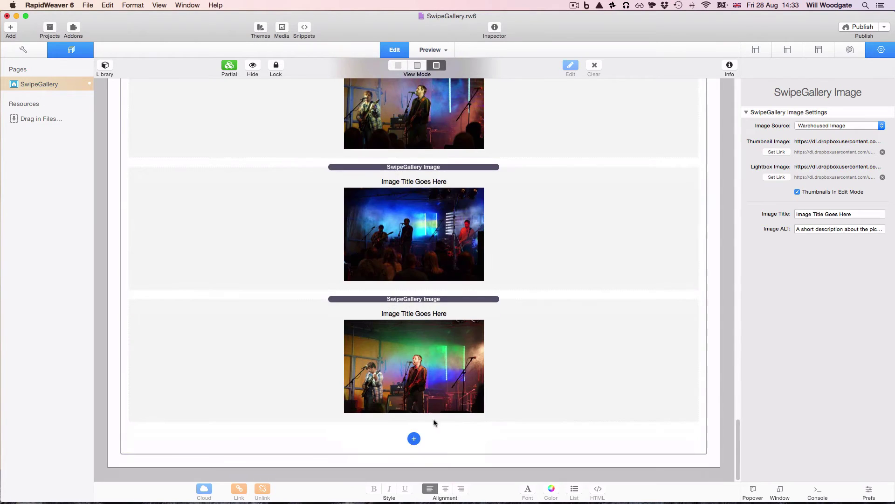
pyautogui.click(414, 439)
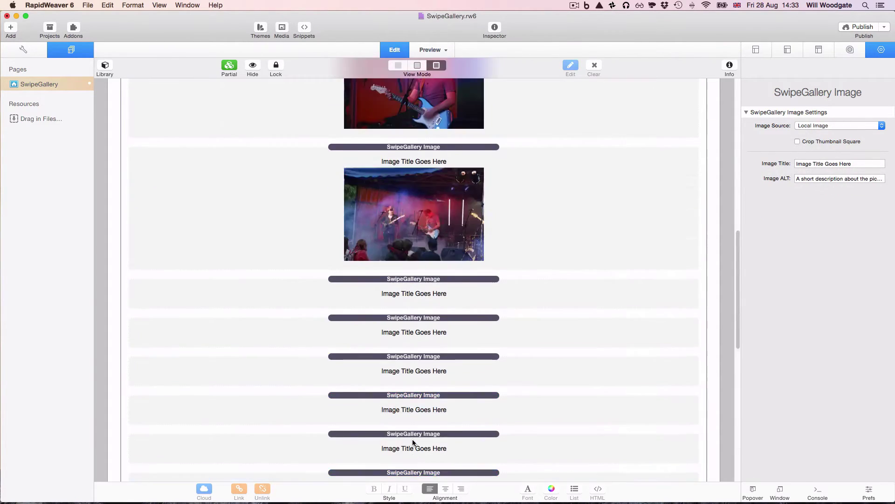
pyautogui.scroll(-10, 413, 440)
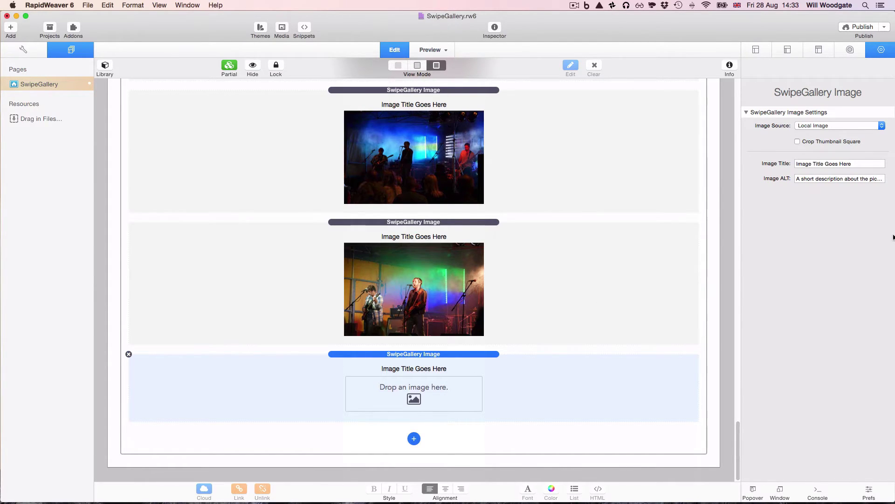
pyautogui.moveTo(894, 237); pyautogui.dragTo(787, 238)
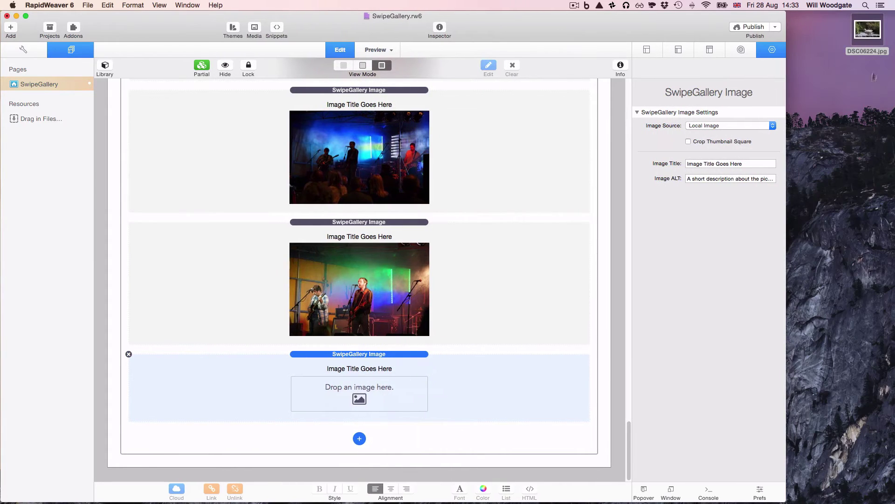
pyautogui.moveTo(459, 369); pyautogui.dragTo(383, 397)
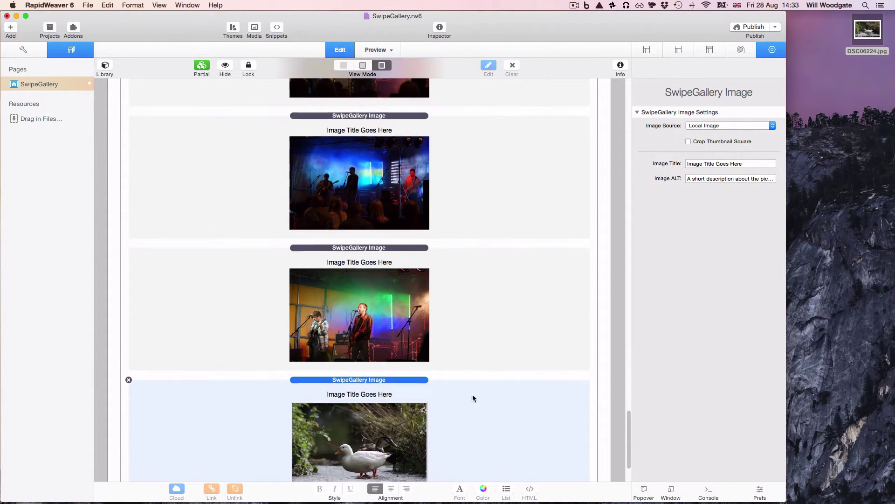
# Preview the page in a widened window, view the added duck photo in the lightbox, and close it
pyautogui.scroll(-3, 473, 398)
pyautogui.press('super+shift+p')
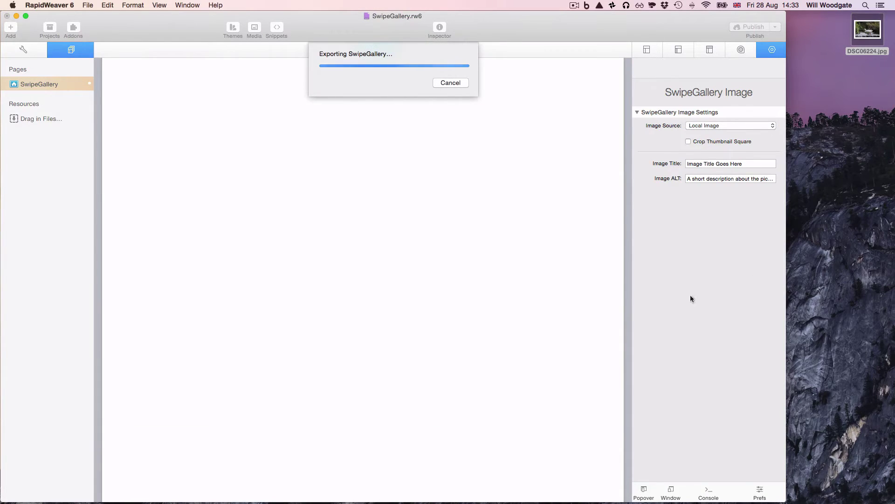
pyautogui.moveTo(789, 258); pyautogui.dragTo(894, 259)
pyautogui.scroll(-5, 657, 273)
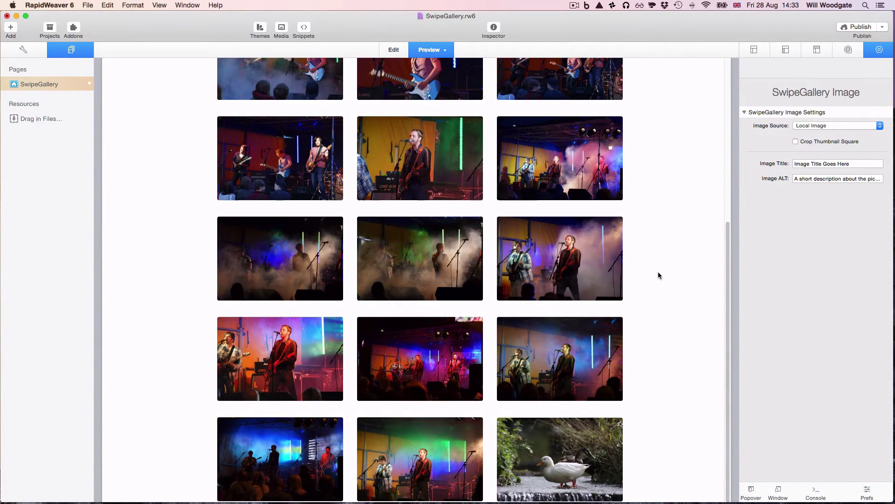
pyautogui.click(558, 452)
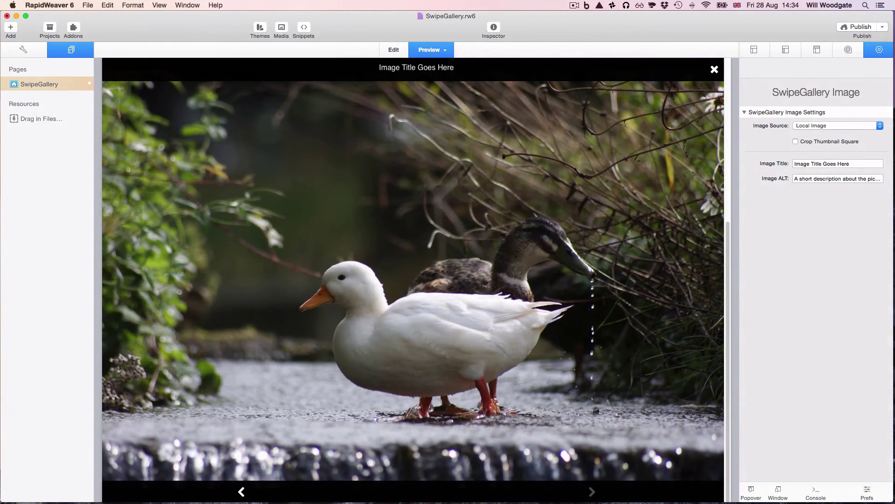
pyautogui.click(715, 69)
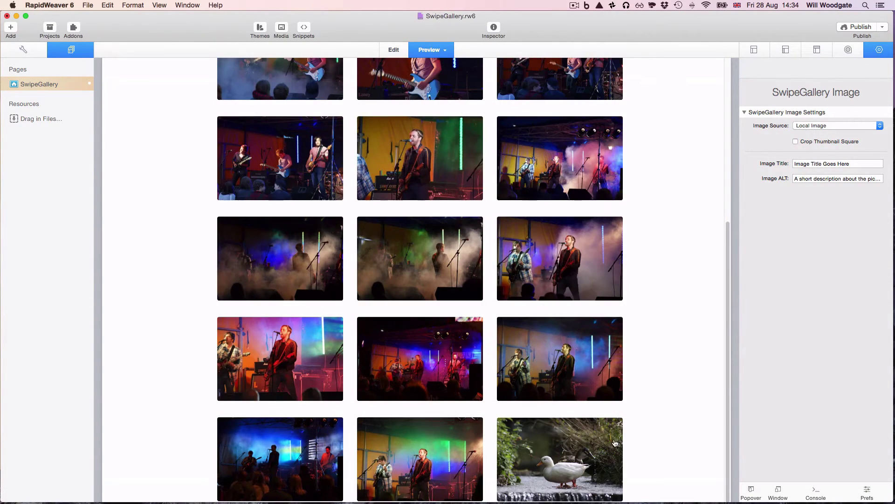
# Return to edit mode and add a new SwipeGallery stack from the library above the existing gallery
pyautogui.press('super+r')
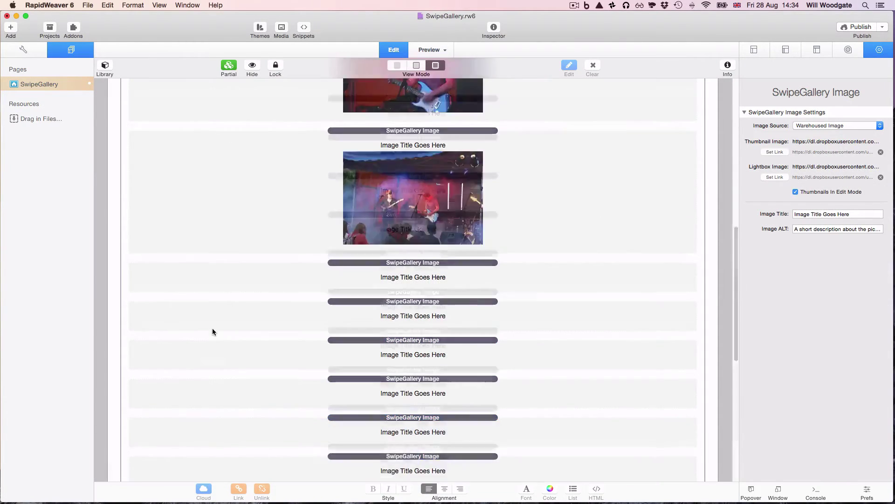
pyautogui.scroll(10, 211, 329)
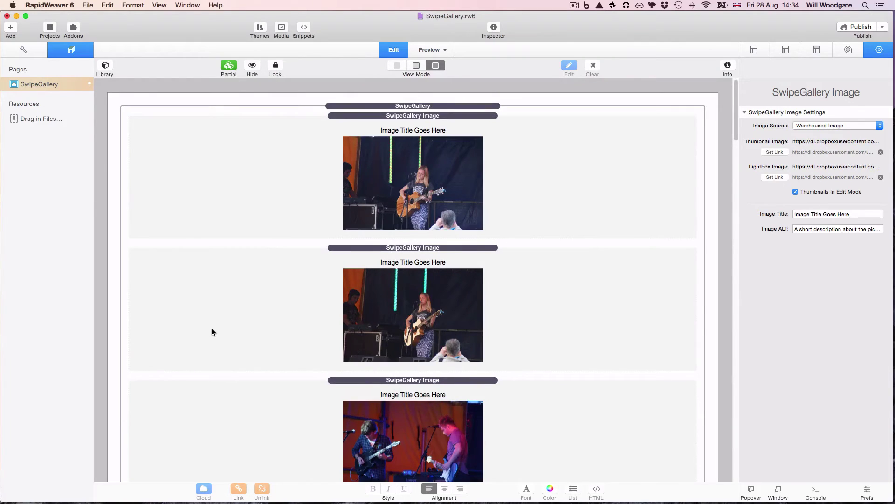
pyautogui.click(105, 66)
pyautogui.moveTo(156, 247); pyautogui.dragTo(410, 97)
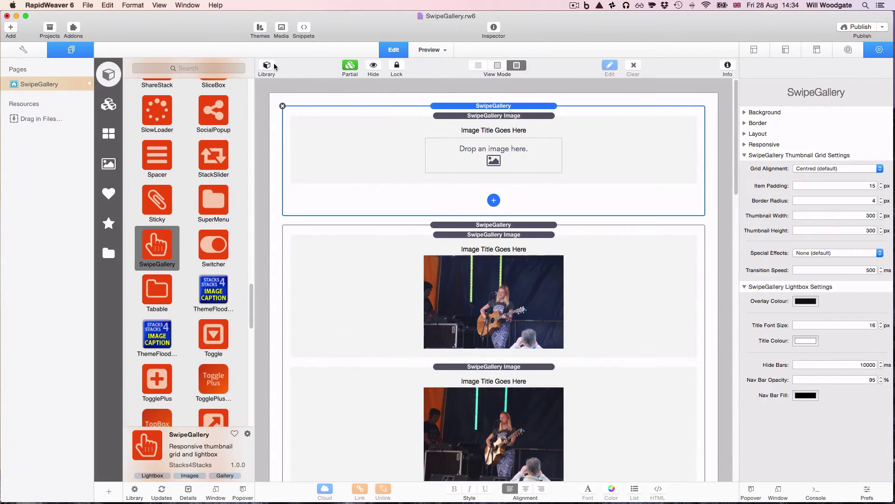
pyautogui.click(270, 65)
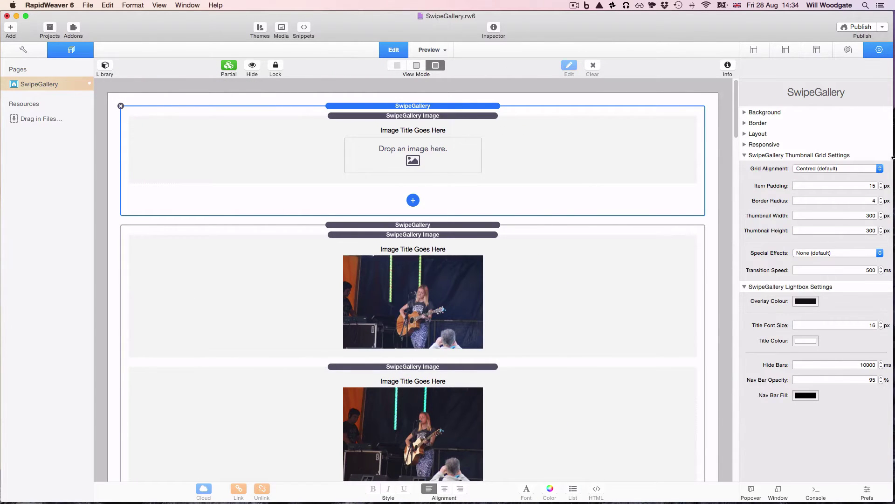
# Narrow the window to reveal the desktop and fill the new gallery's empty image with DSC06224.jpg
pyautogui.moveTo(885, 158); pyautogui.dragTo(828, 158)
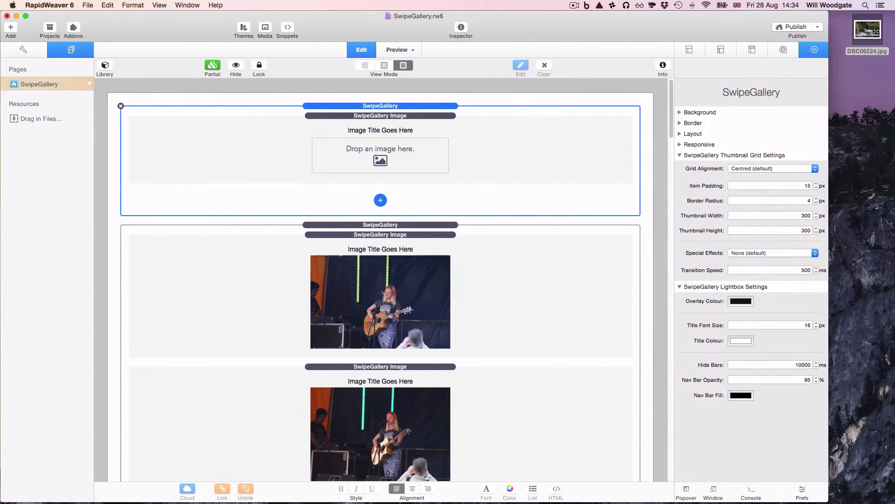
pyautogui.moveTo(868, 31); pyautogui.dragTo(401, 168)
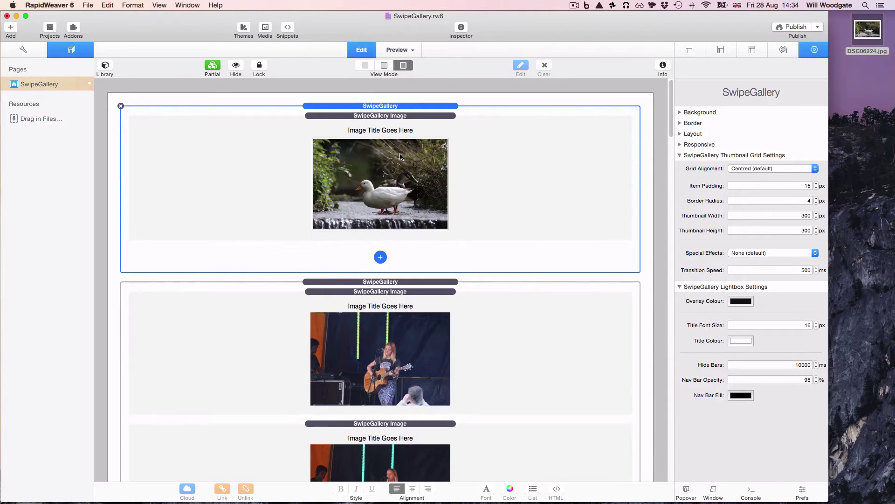
# Preview the page, view the new gallery's duck photo in the lightbox, and close it
pyautogui.press('super+r')
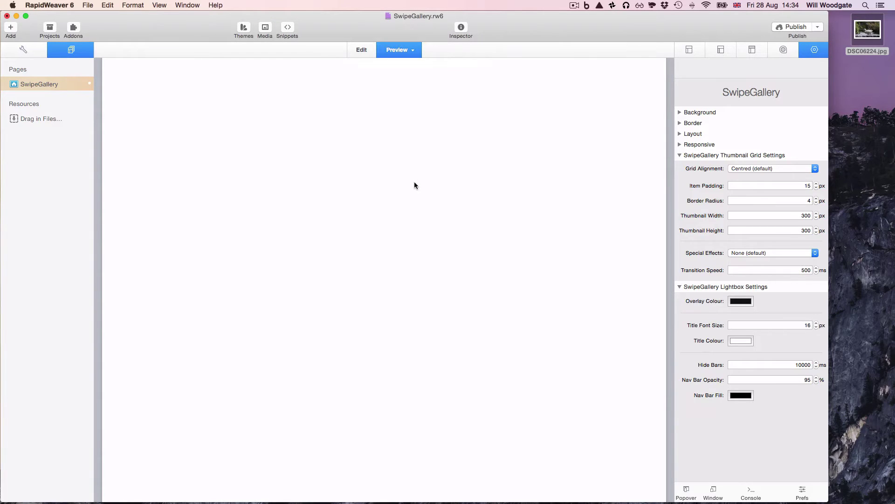
pyautogui.scroll(2, 414, 186)
pyautogui.scroll(10, 414, 185)
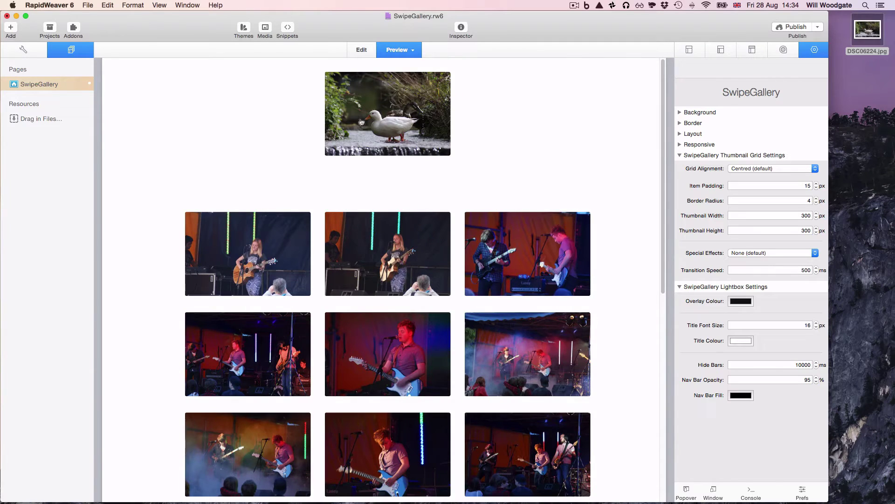
pyautogui.click(388, 117)
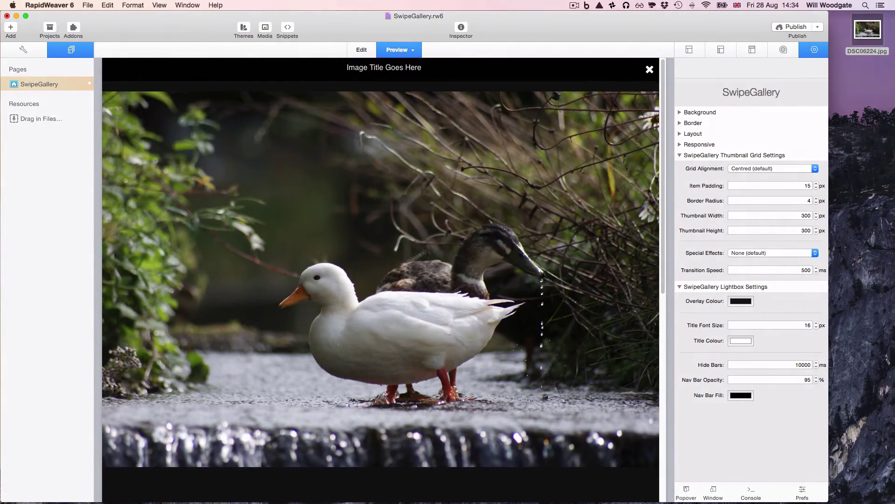
pyautogui.click(649, 69)
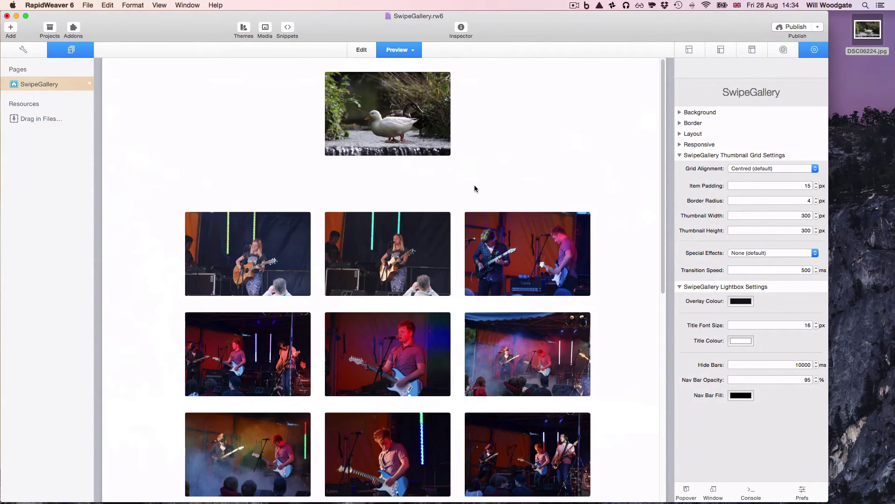
# Enable Crop Thumbnail Square for the new gallery's duck image and check its thumbnail in the preview
pyautogui.press('super+shift+p')
pyautogui.click(402, 115)
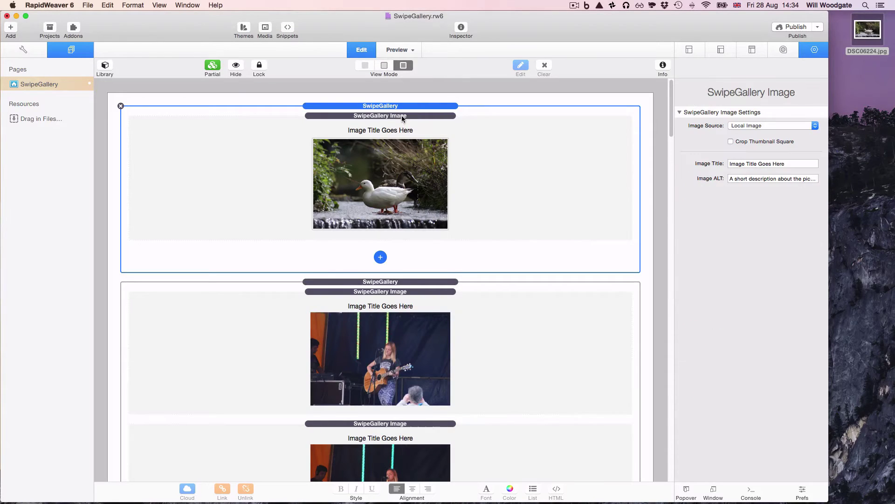
pyautogui.click(749, 141)
pyautogui.press('super+shift+p')
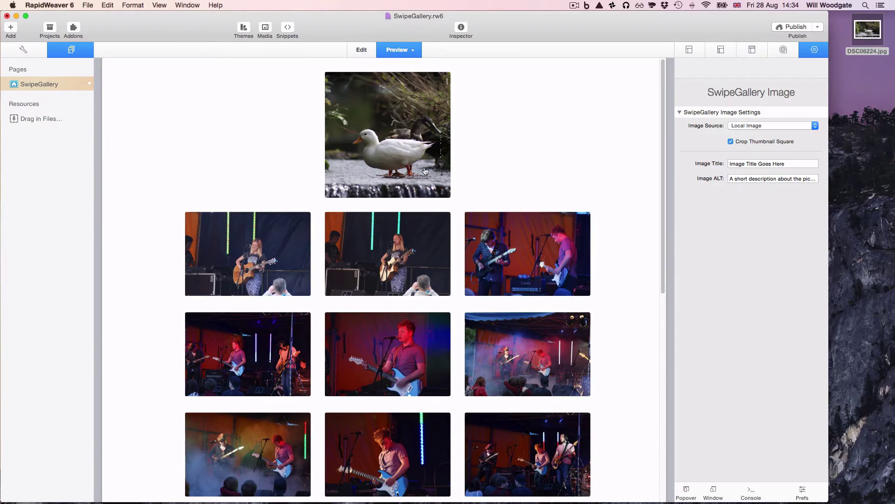
pyautogui.press('super+shift+e')
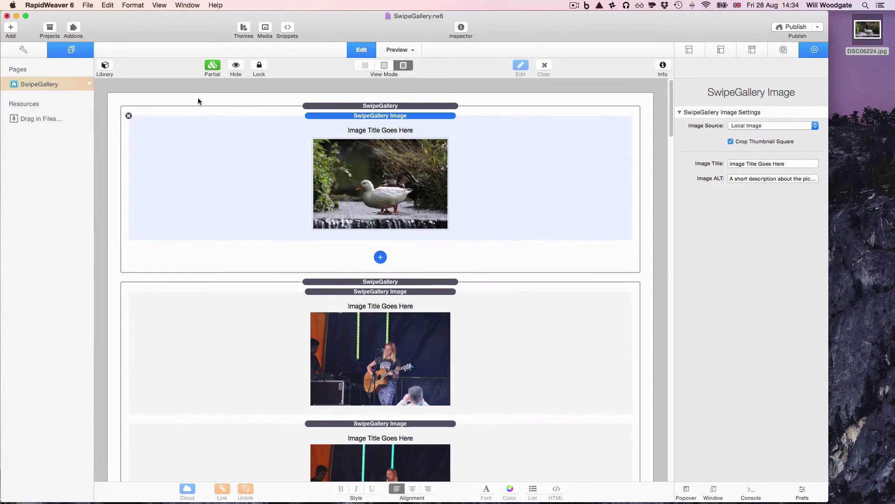
# Delete the upper SwipeGallery with the duck image and preview the remaining gallery in a widened window
pyautogui.click(317, 107)
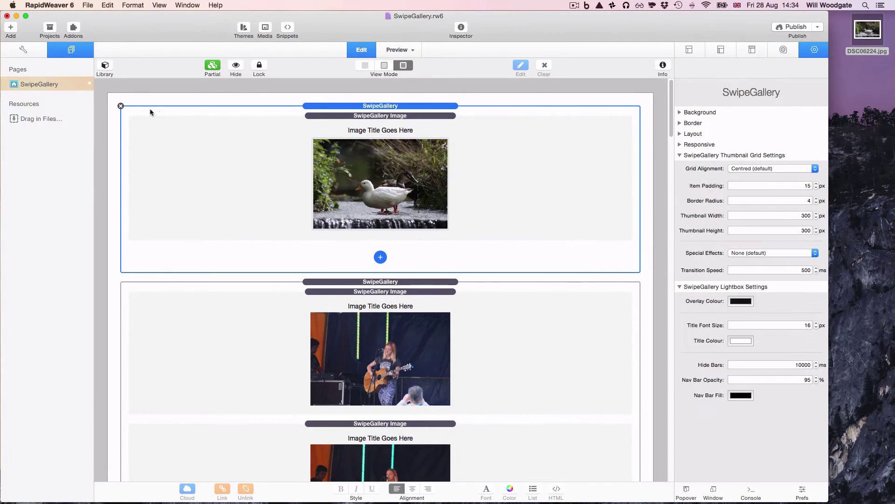
pyautogui.click(121, 106)
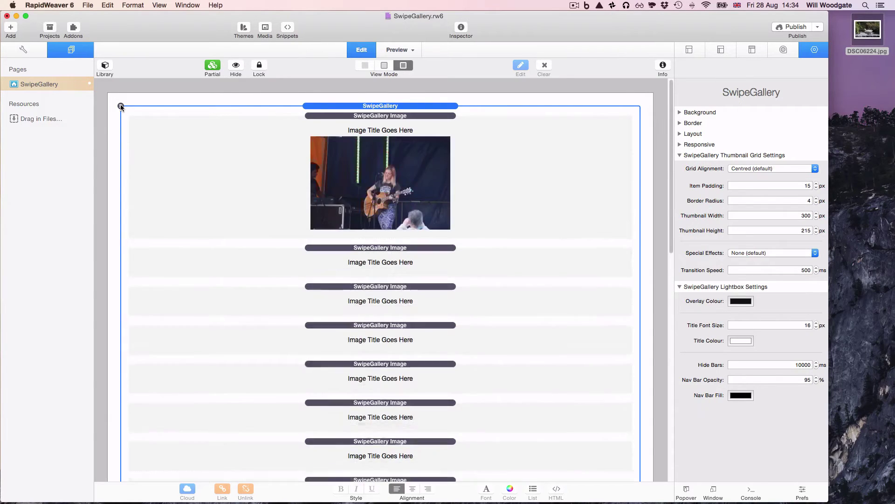
pyautogui.press('super+shift+p')
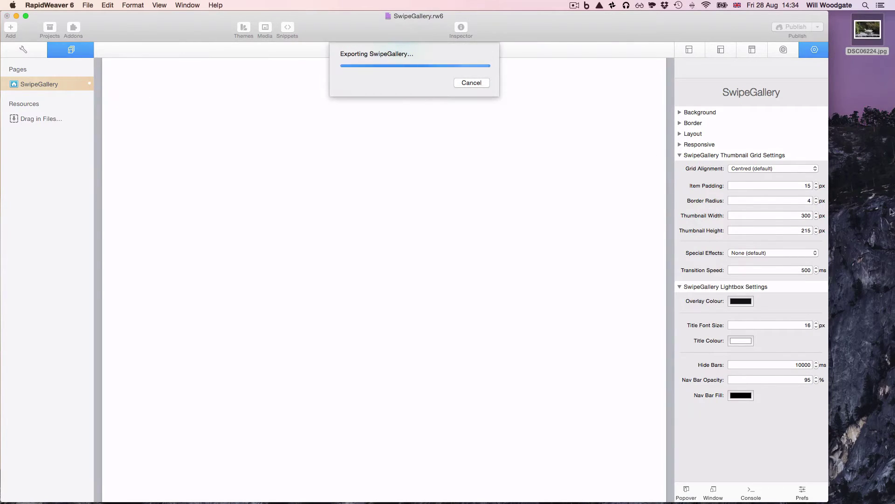
pyautogui.moveTo(828, 134); pyautogui.dragTo(892, 129)
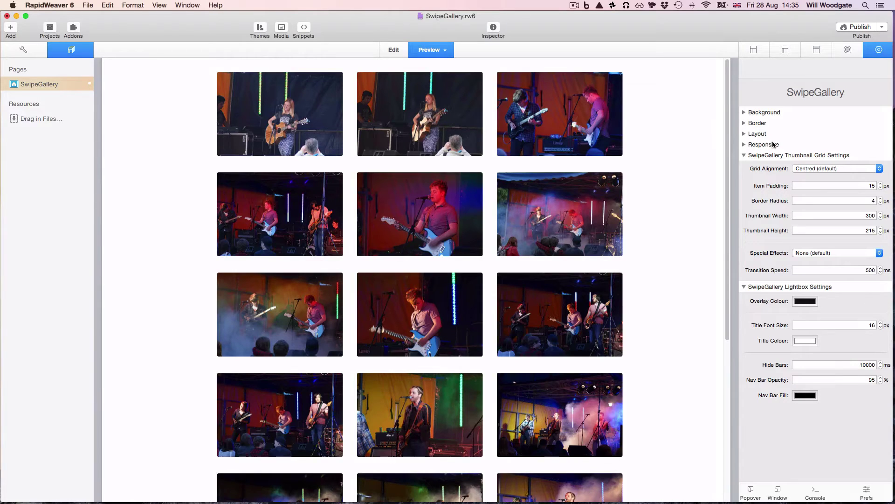
# Set the thumbnail grid's special effect to Monochrome and look over the thumbnails in the preview
pyautogui.click(810, 254)
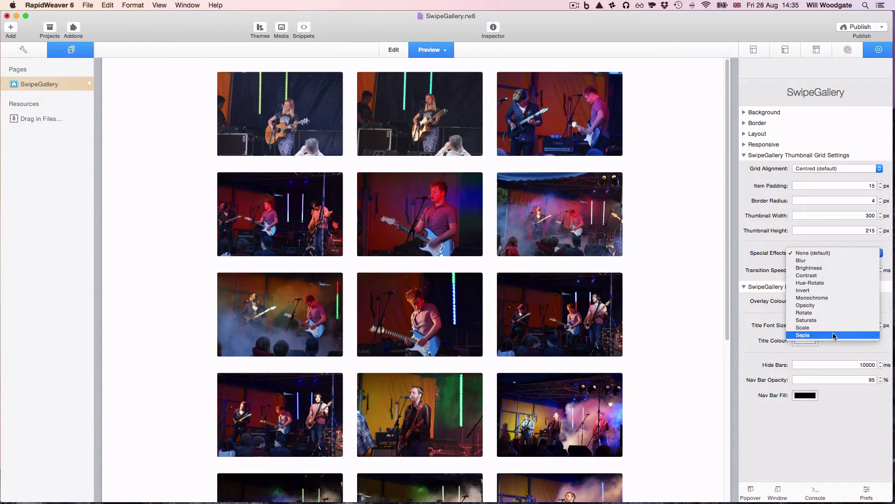
pyautogui.click(833, 298)
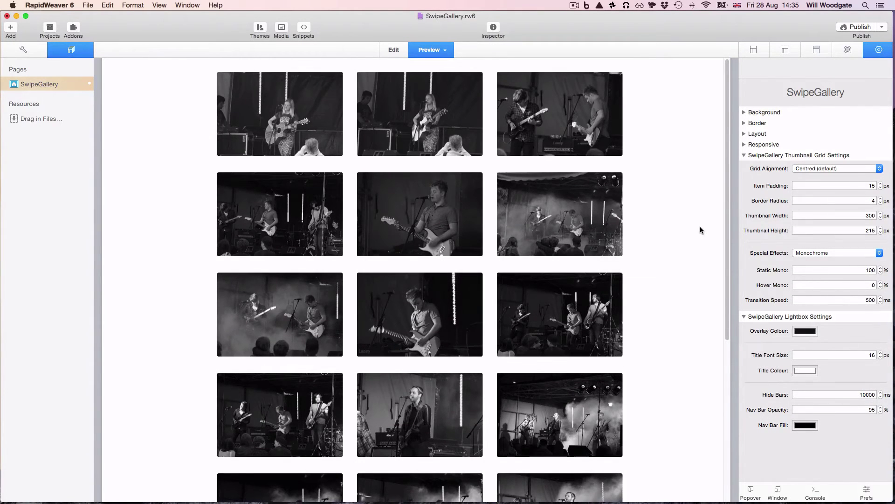
pyautogui.scroll(-5, 701, 227)
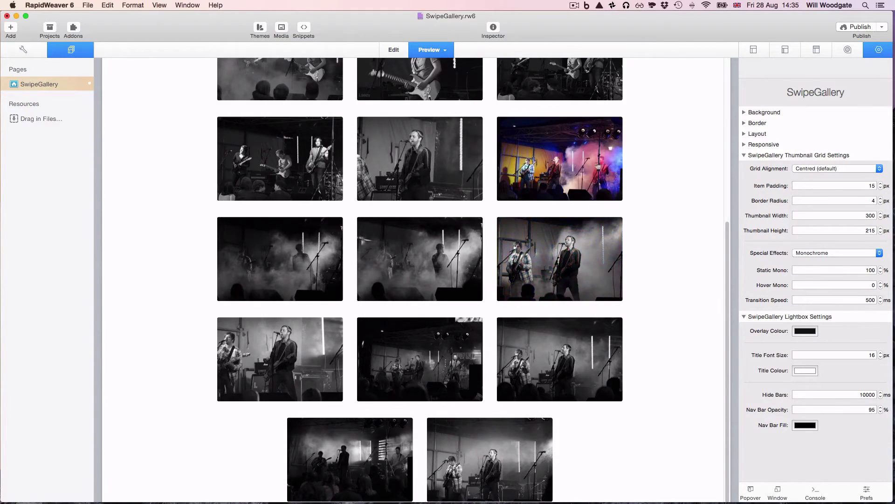
pyautogui.scroll(5, 684, 176)
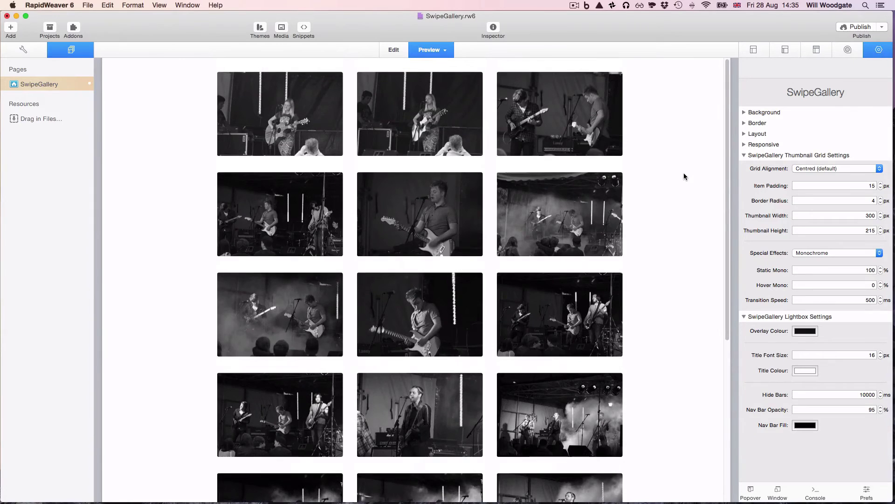
# Try the Scale and Blur special effects on the thumbnail grid, and reset the effect to None (default)
pyautogui.click(848, 253)
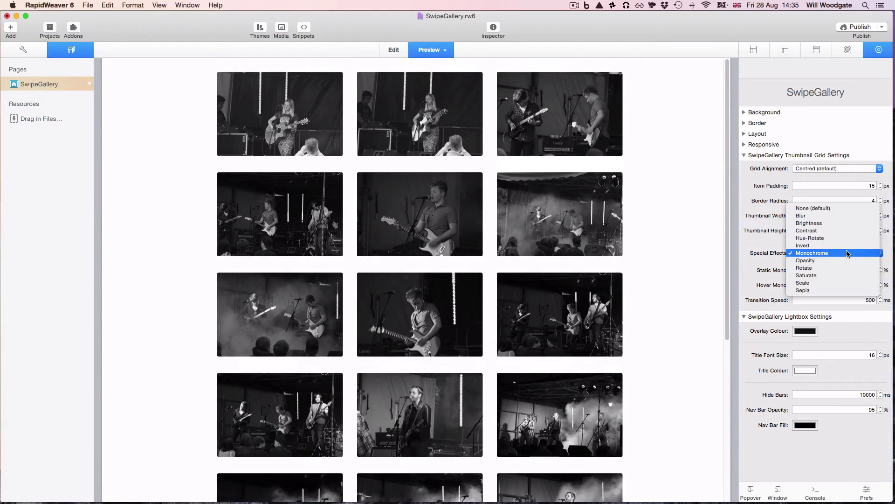
pyautogui.click(830, 282)
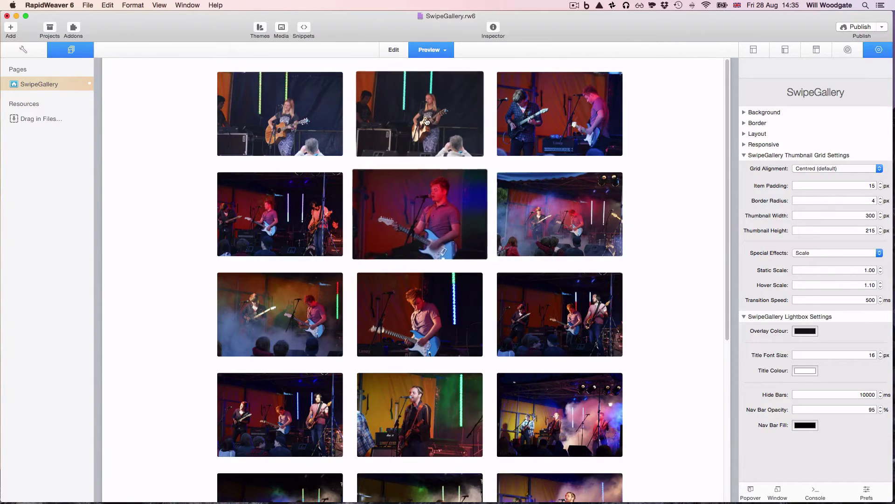
pyautogui.click(821, 252)
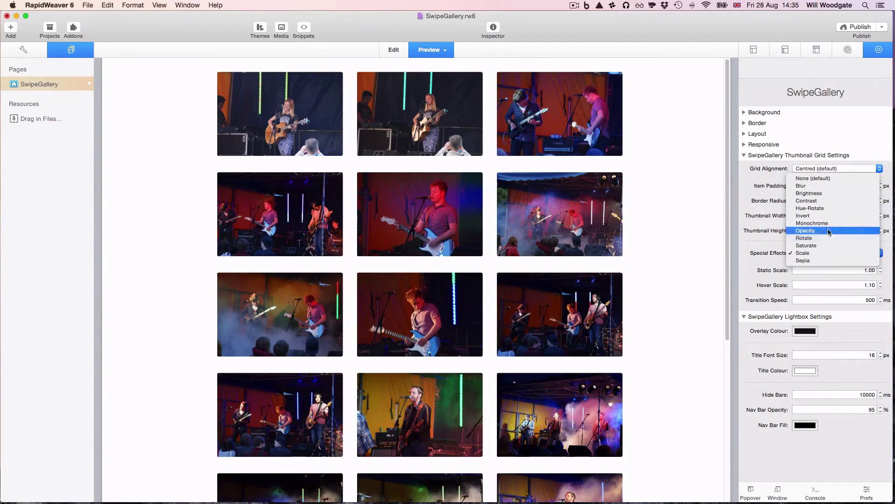
pyautogui.click(830, 186)
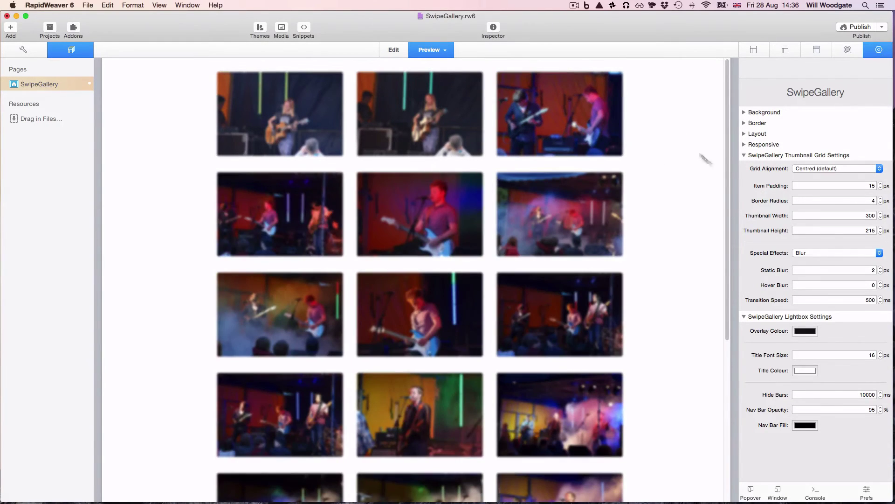
pyautogui.click(823, 252)
pyautogui.click(823, 245)
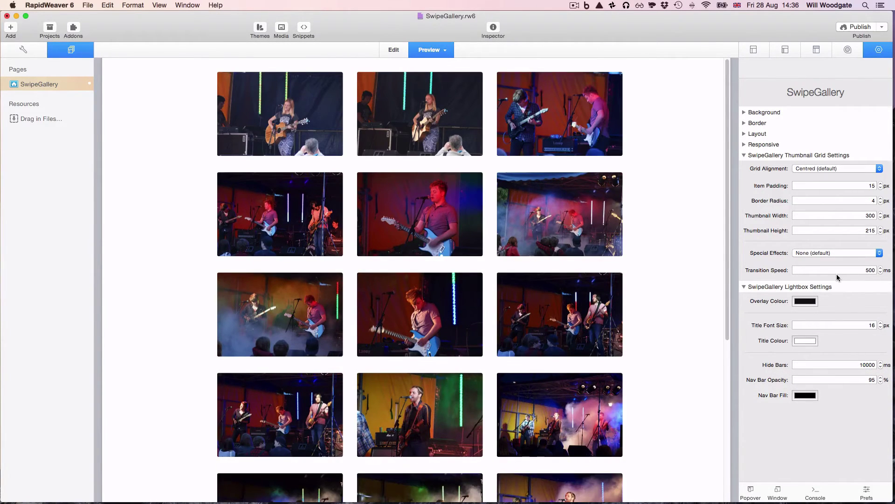
# Set the lightbox Overlay Colour to Plum and check it by opening a gallery image in the preview
pyautogui.click(807, 304)
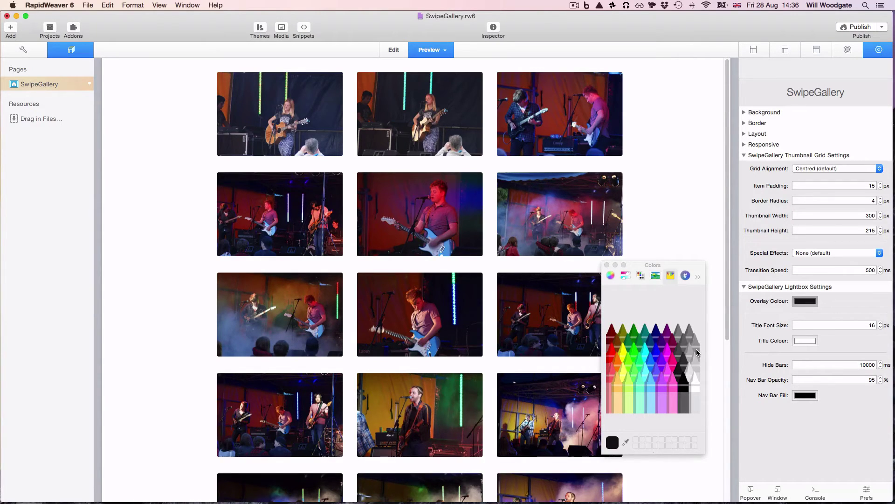
pyautogui.click(668, 333)
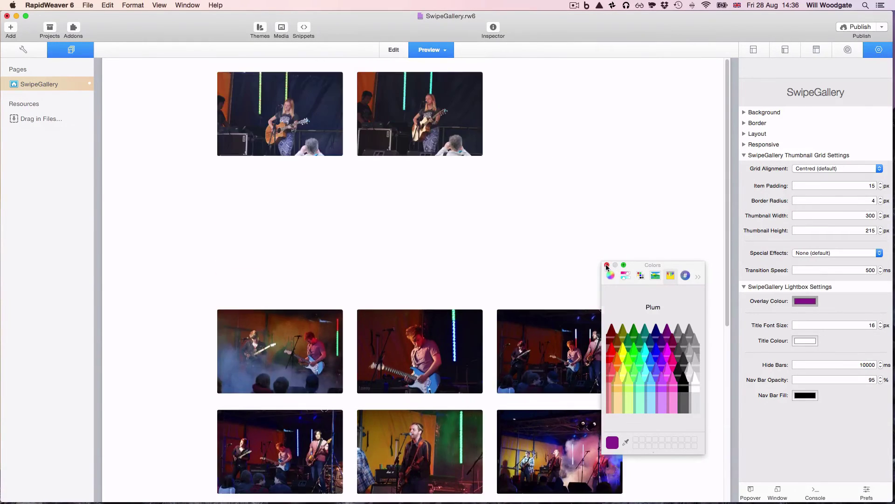
pyautogui.click(606, 266)
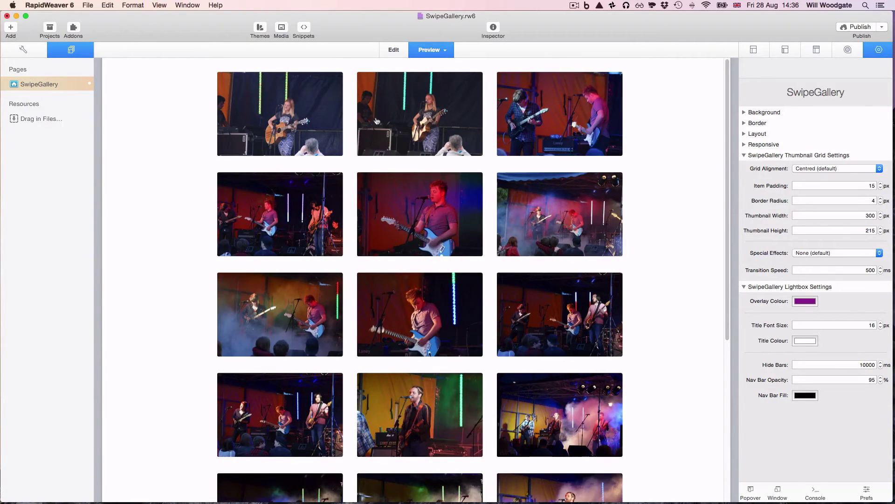
pyautogui.click(403, 204)
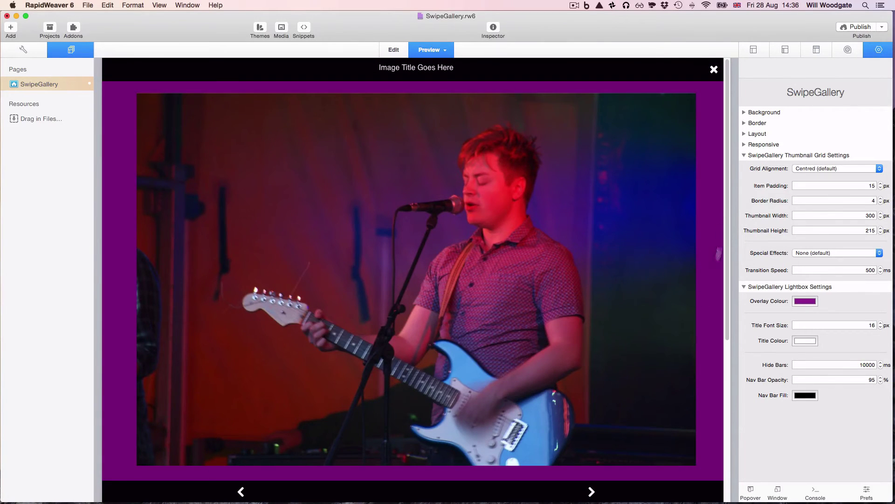
pyautogui.click(714, 70)
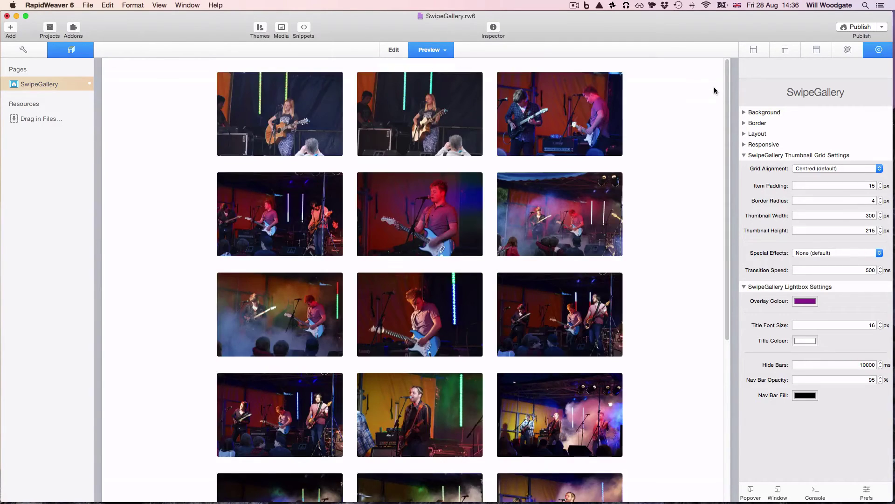
# Return to edit mode and set the first SwipeGallery Image's title to "Concert"
pyautogui.press('super+r')
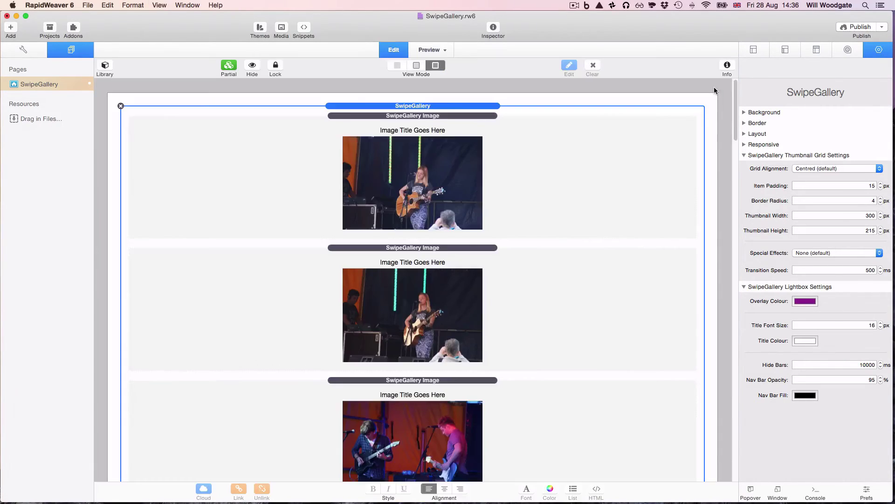
pyautogui.click(551, 174)
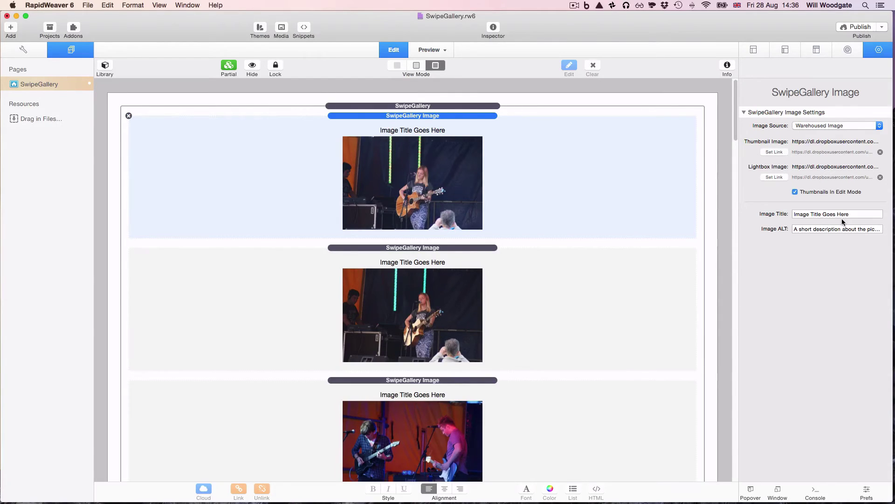
pyautogui.tripleClick(858, 215)
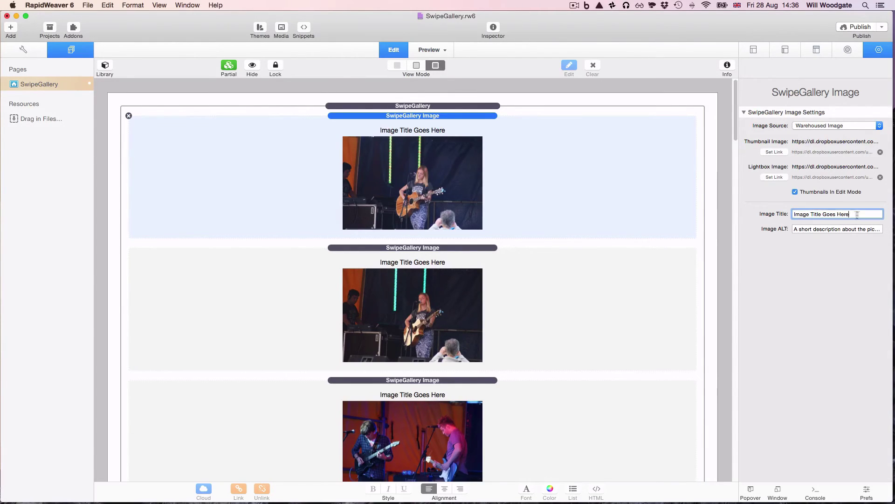
pyautogui.write('Concert')
pyautogui.press('Return')
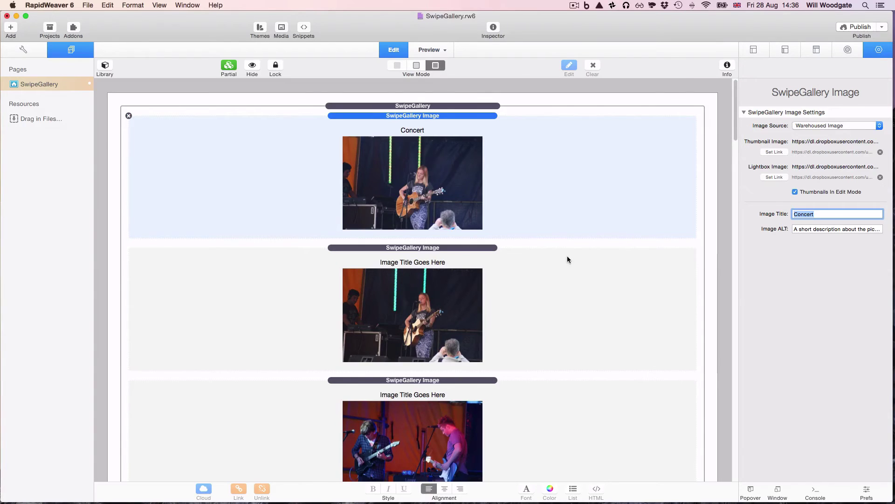
# Check the first image's title in the lightbox preview, and return to edit mode at the gallery's last image
pyautogui.press('super+r')
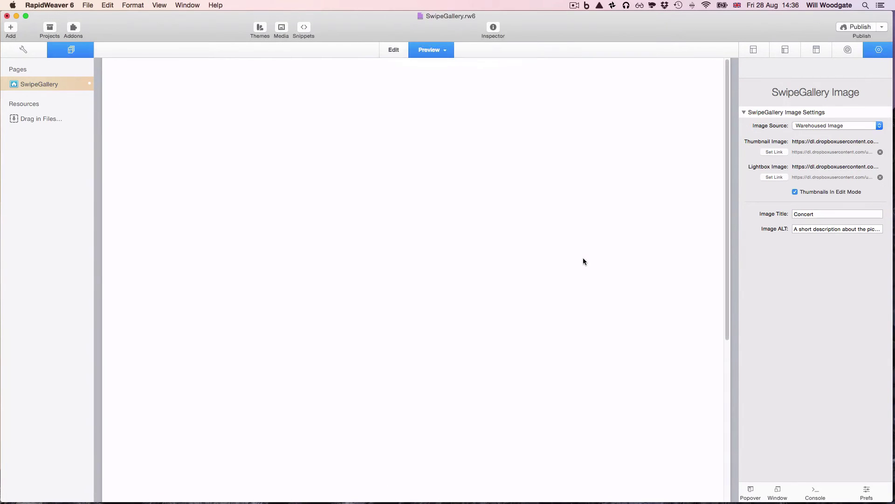
pyautogui.click(289, 124)
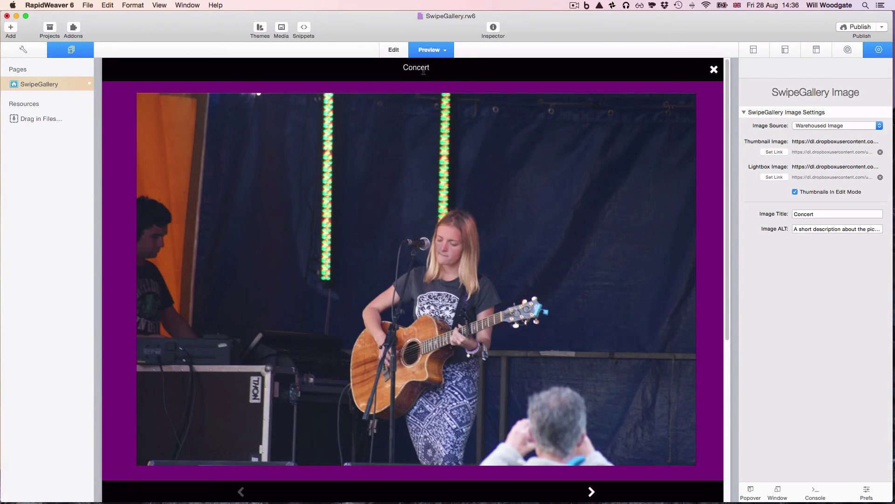
pyautogui.click(714, 71)
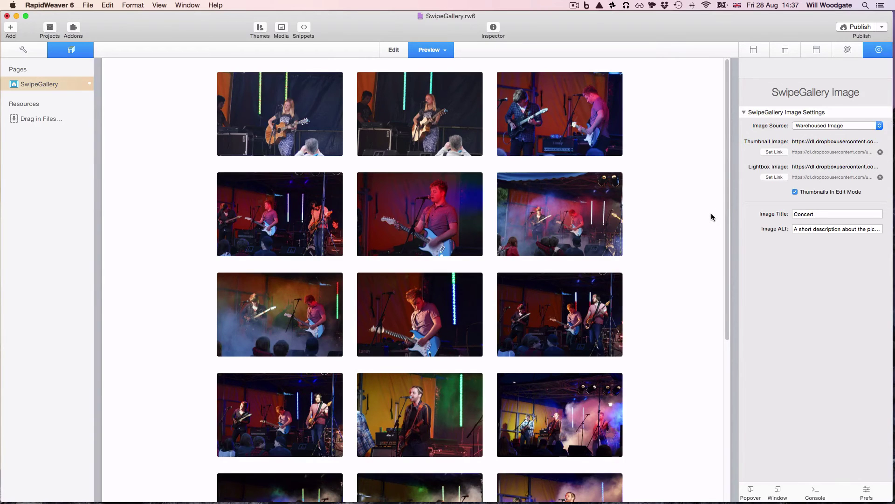
pyautogui.press('super+r')
pyautogui.scroll(-20, 668, 274)
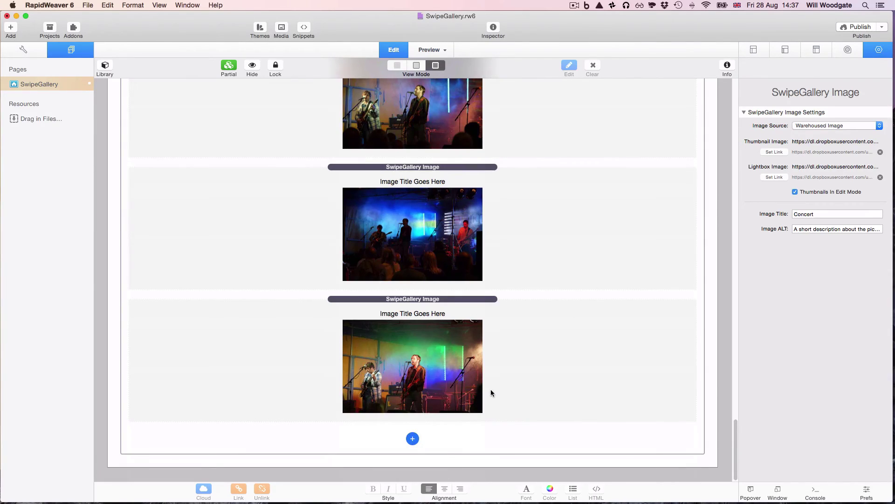
# Duplicate the gallery's last SwipeGallery Image and place the copy directly below the original
pyautogui.click(463, 298)
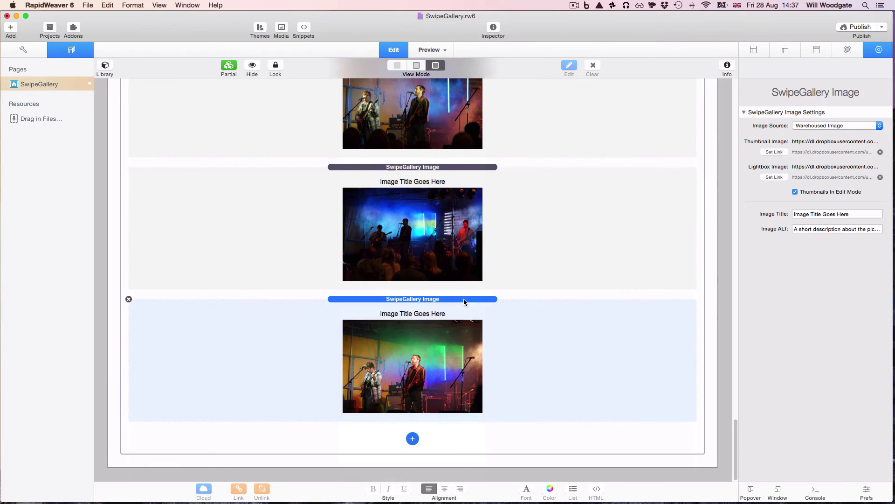
pyautogui.moveTo(464, 303); pyautogui.dragTo(468, 434)
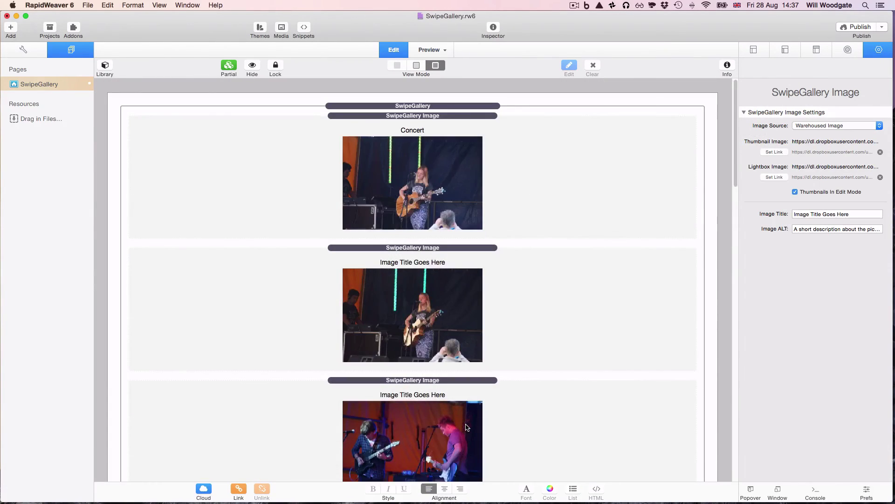
pyautogui.scroll(-15, 469, 425)
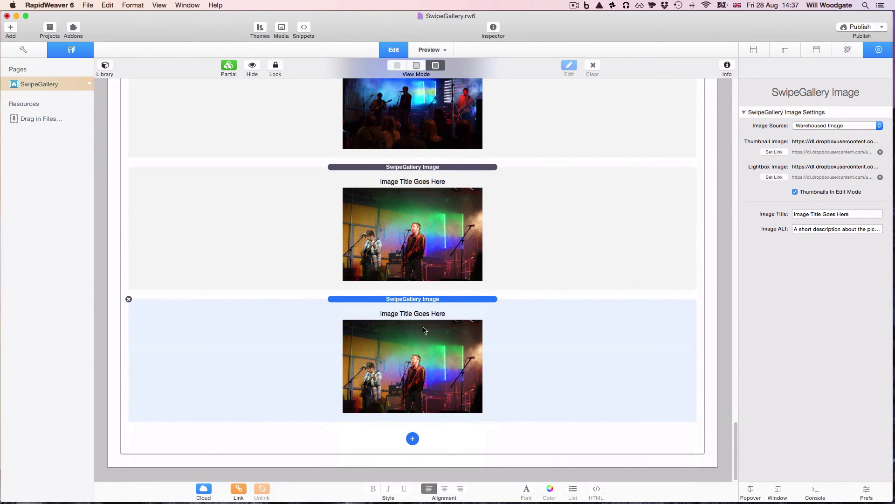
# Open the duplicated image's thumbnail link settings, cancel them, and delete the duplicate from the gallery
pyautogui.click(767, 152)
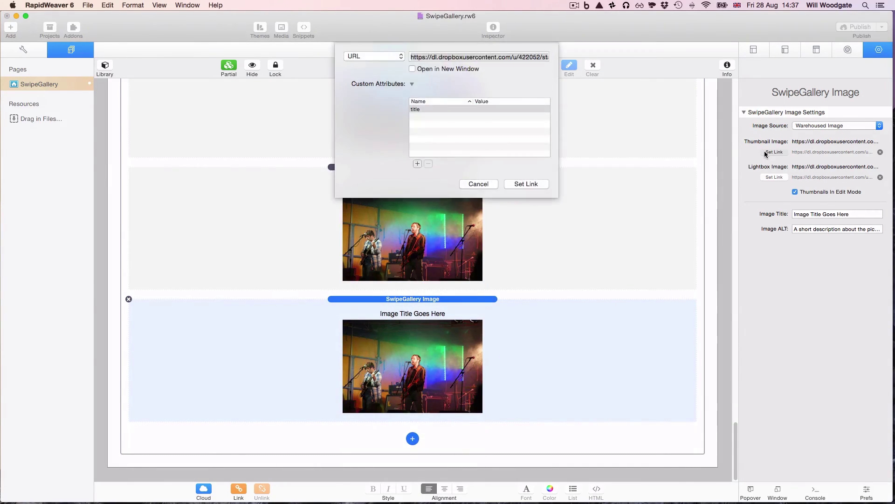
pyautogui.click(480, 184)
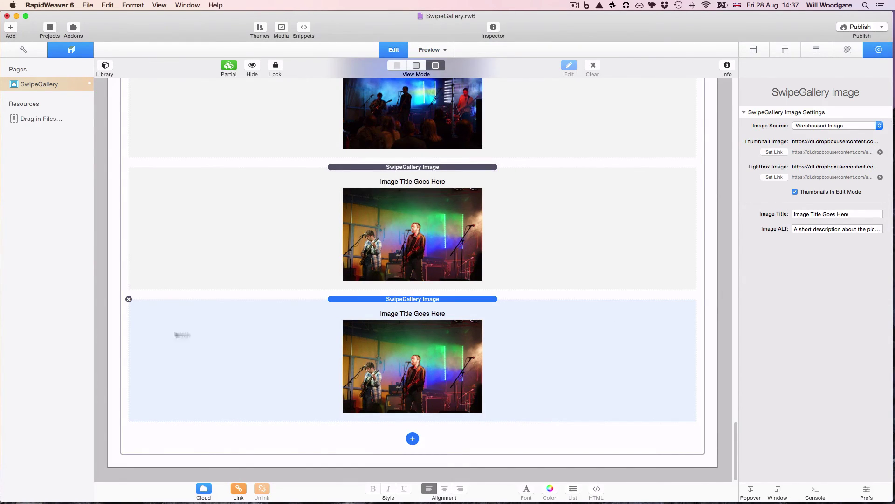
pyautogui.click(129, 299)
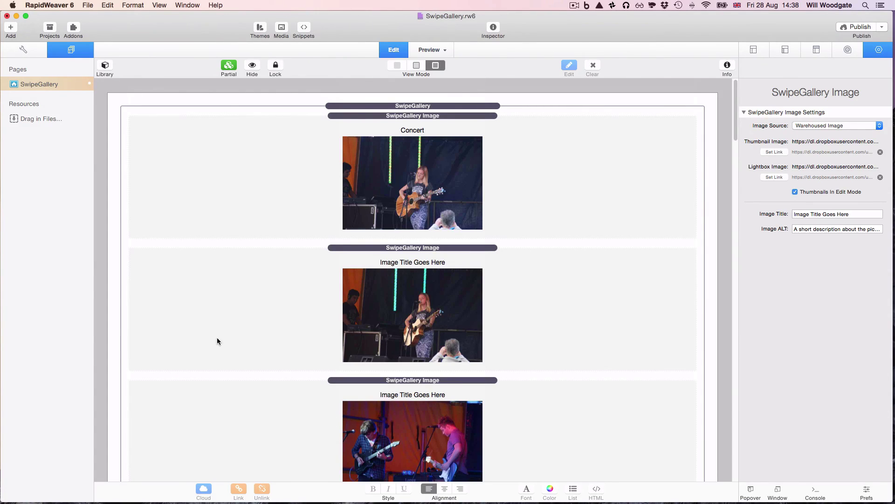
pyautogui.scroll(-15, 217, 341)
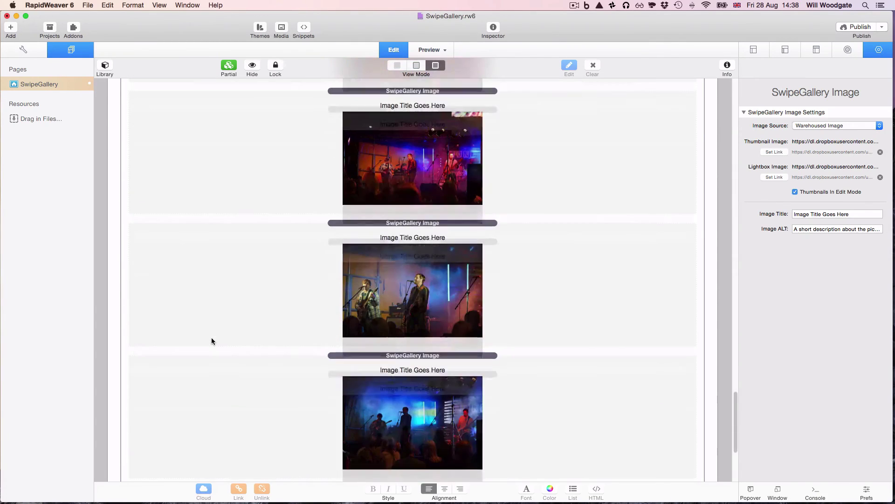
pyautogui.scroll(10, 211, 338)
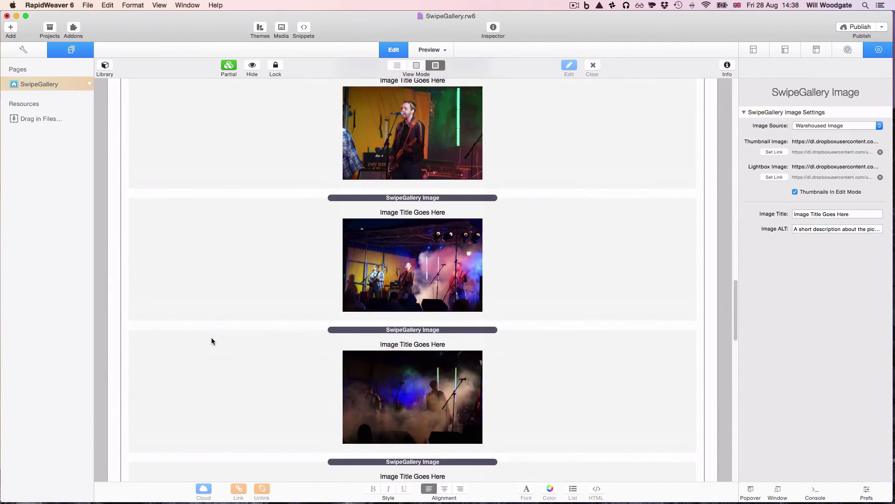
pyautogui.scroll(5, 211, 340)
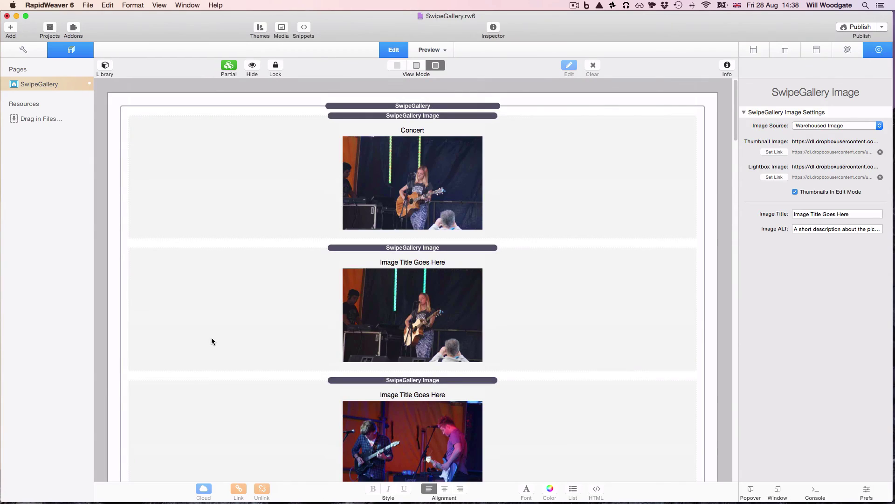